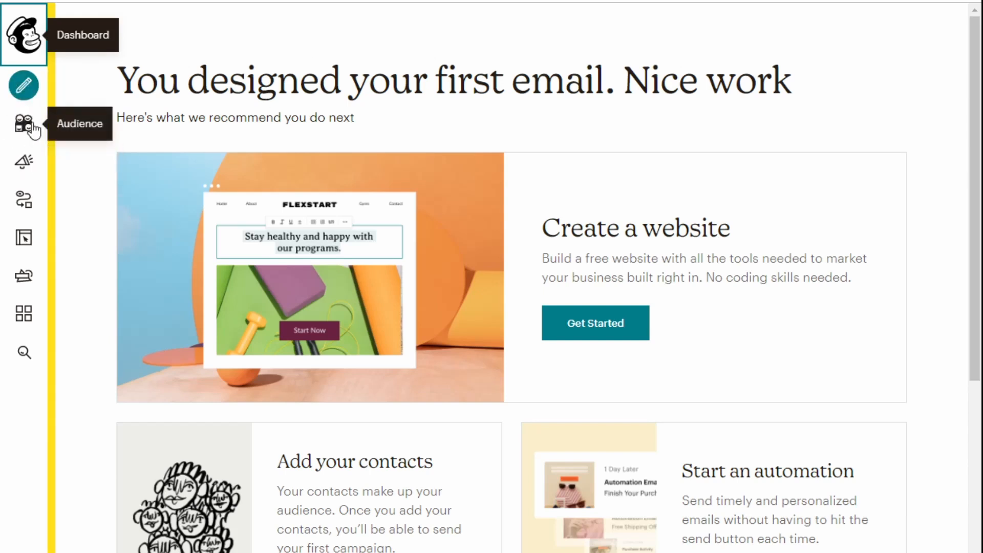
Create an audience tag named "MC MV - Purchased", copying the tag name for reuse
left_click(26, 125)
left_click(95, 199)
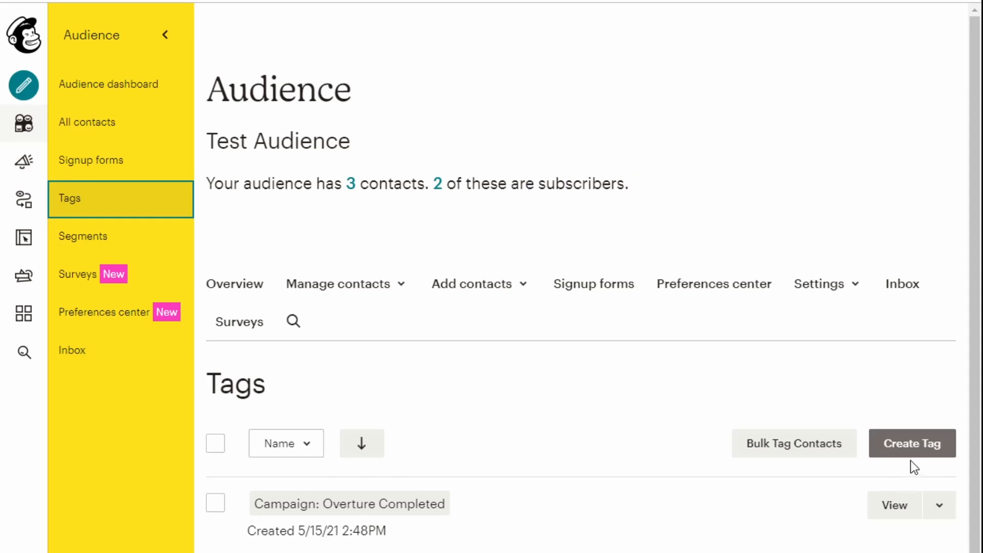
left_click(913, 455)
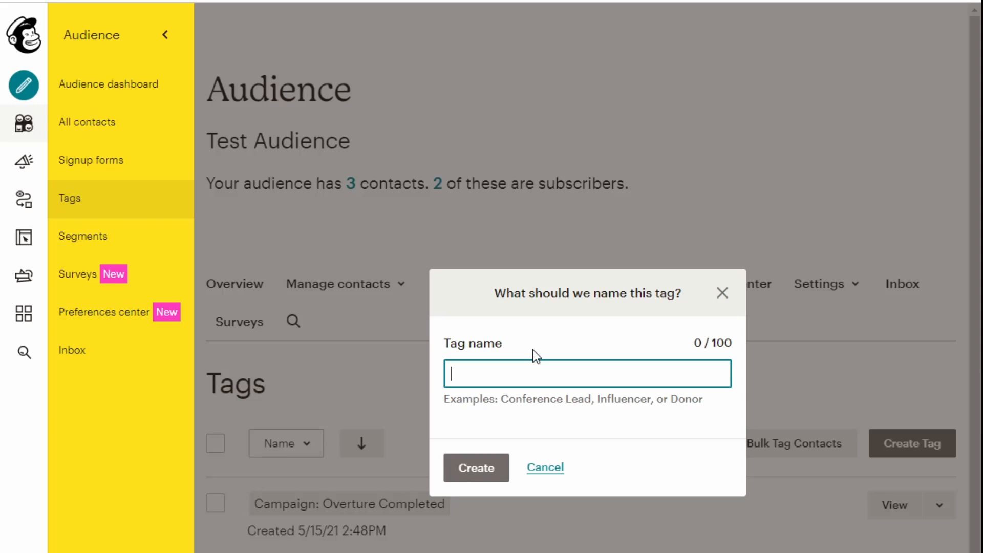
type("MC MV - Purchased")
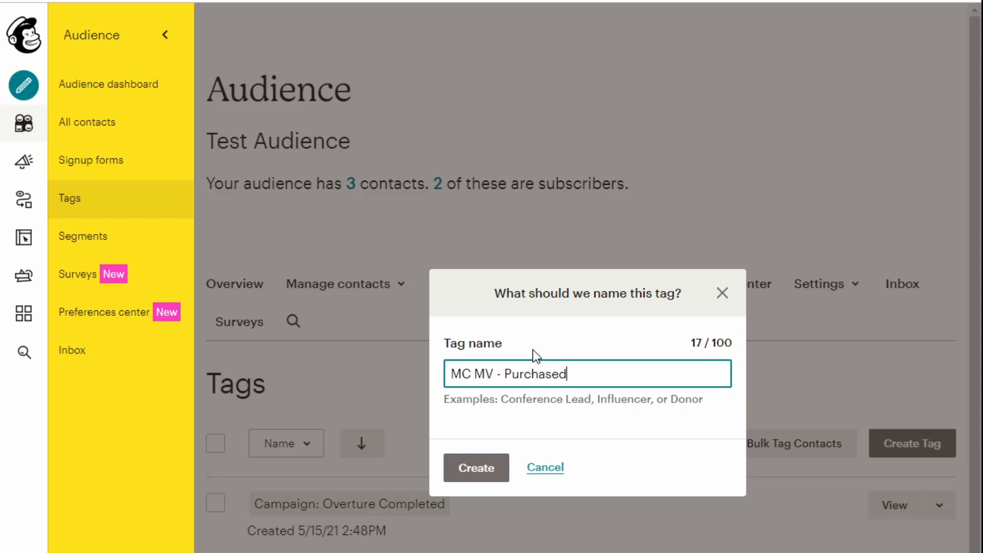
left_click(533, 349)
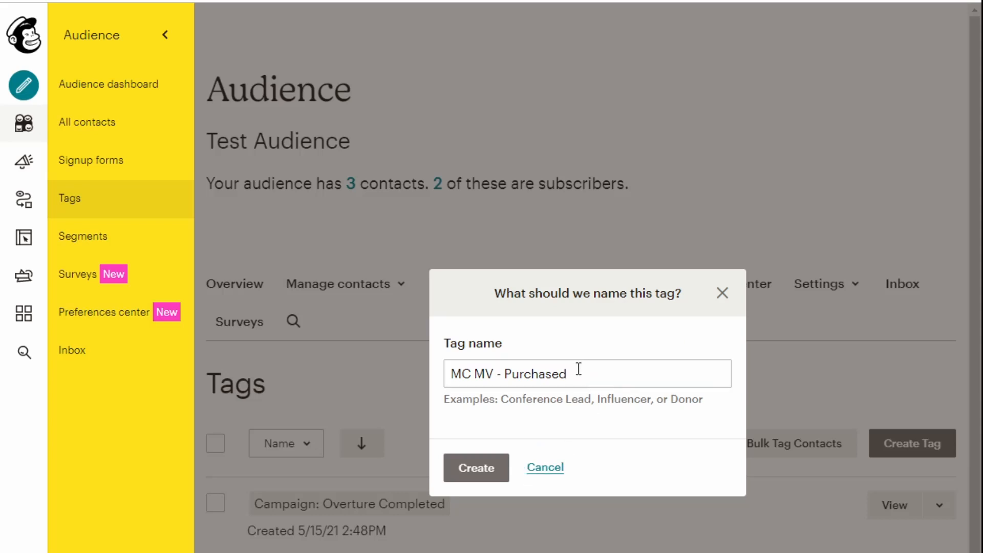
left_click_drag(577, 368, 435, 366)
key("ctrl+c")
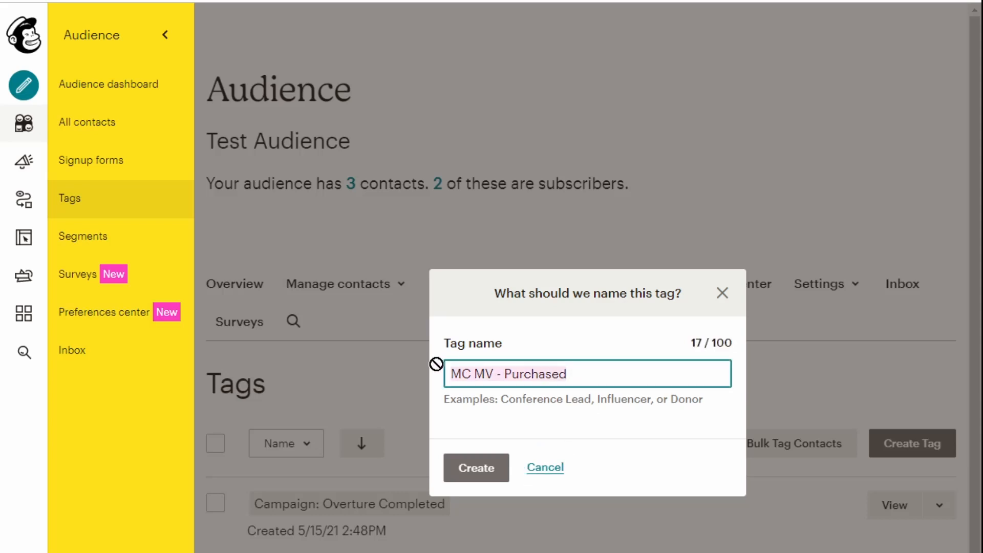
left_click(478, 468)
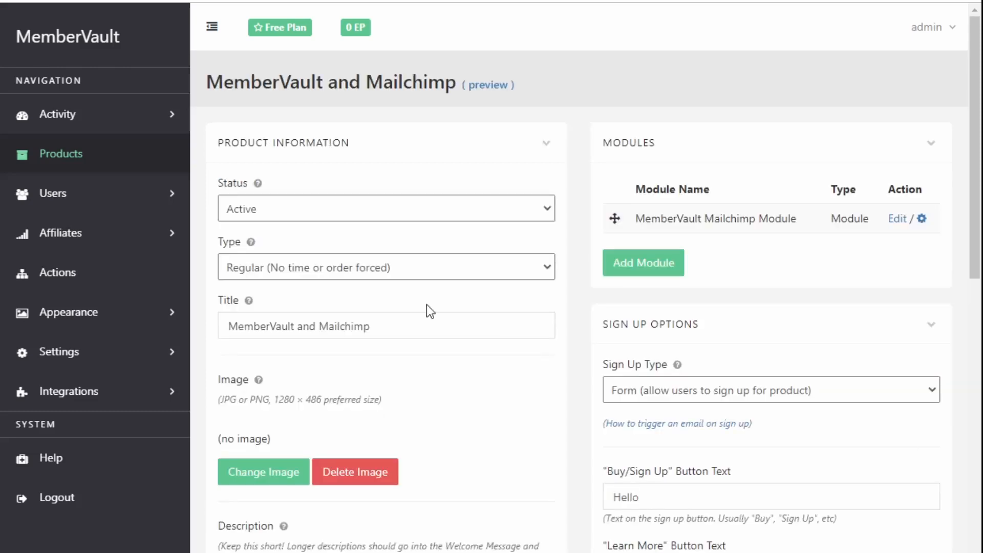
In MemberVault, add an action to the MemberVault and Mailchimp product that adds the tag "MC MV - Purchased" on Added to Product
scroll(570, 380, "down", 15)
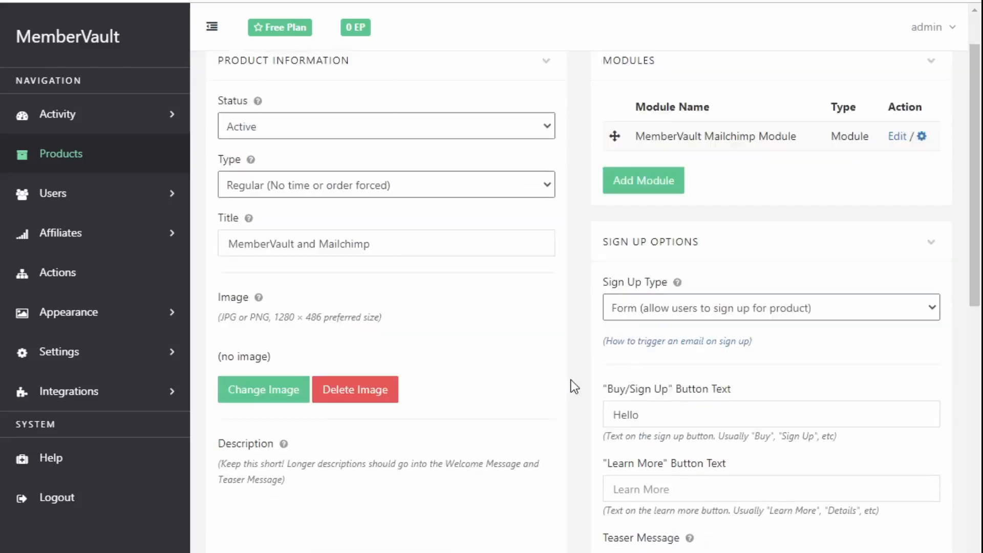
scroll(563, 389, "up", 5)
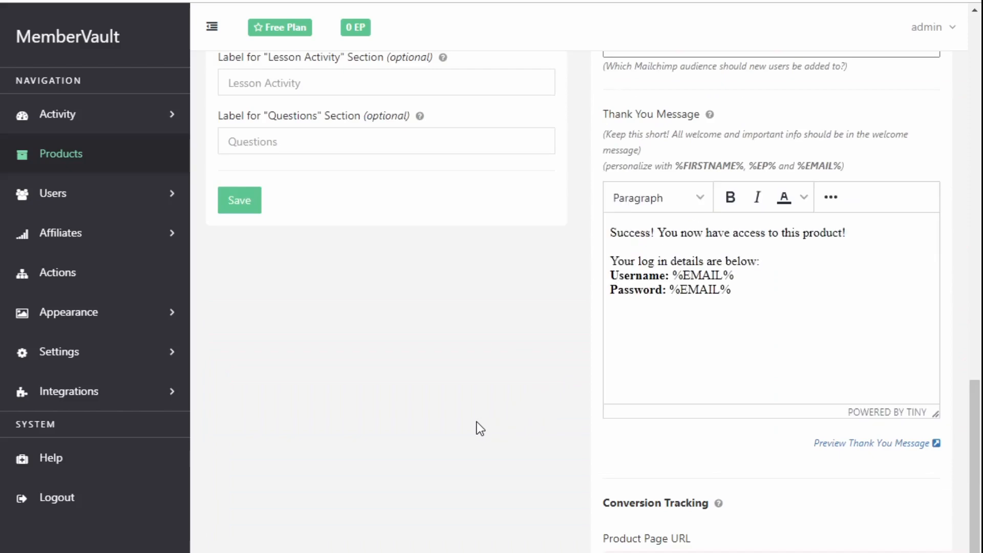
scroll(477, 425, "down", 10)
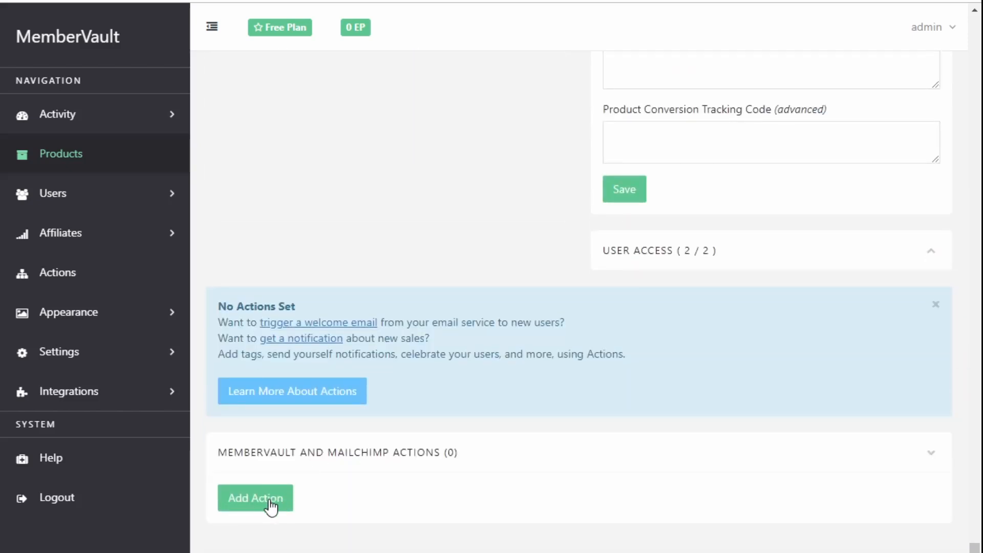
left_click(270, 499)
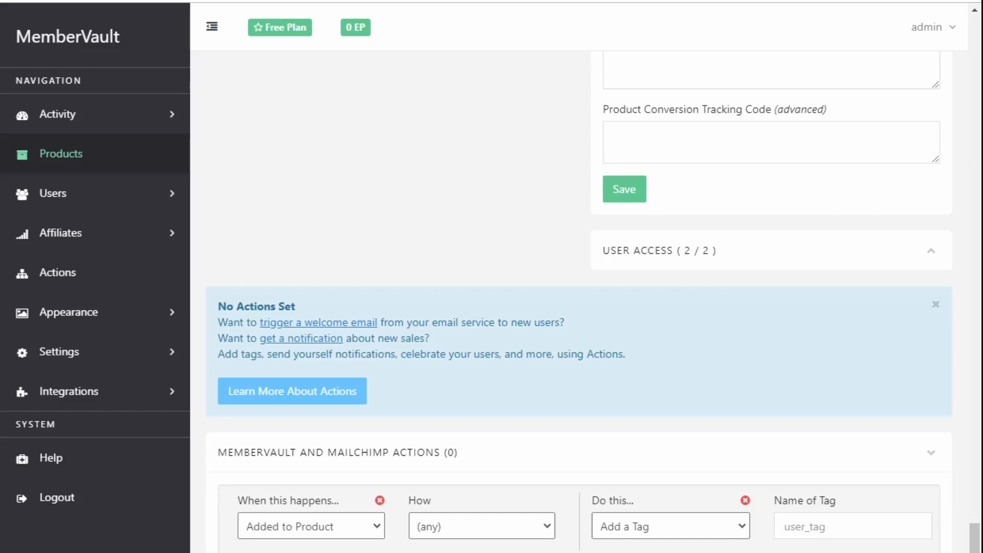
left_click(824, 533)
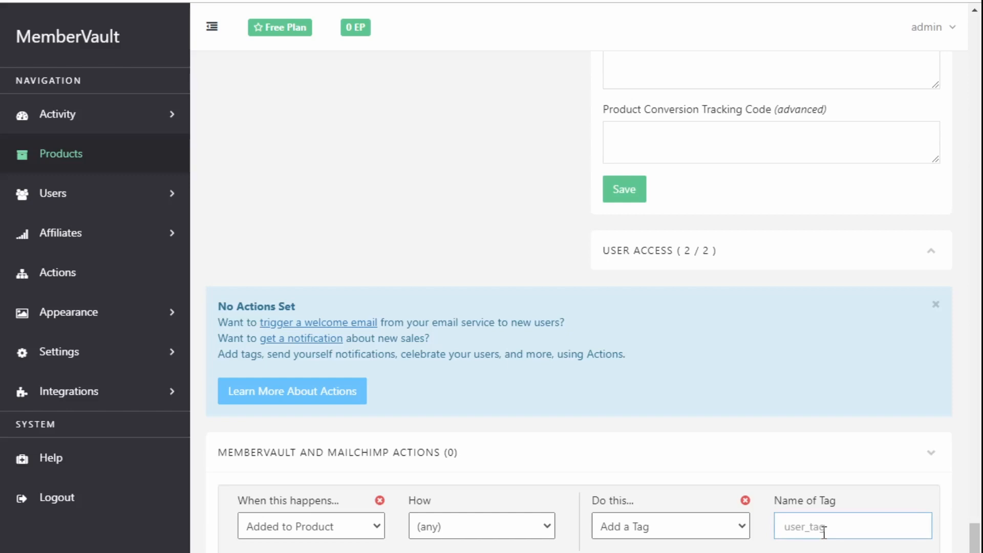
key("ctrl+v")
key("Tab")
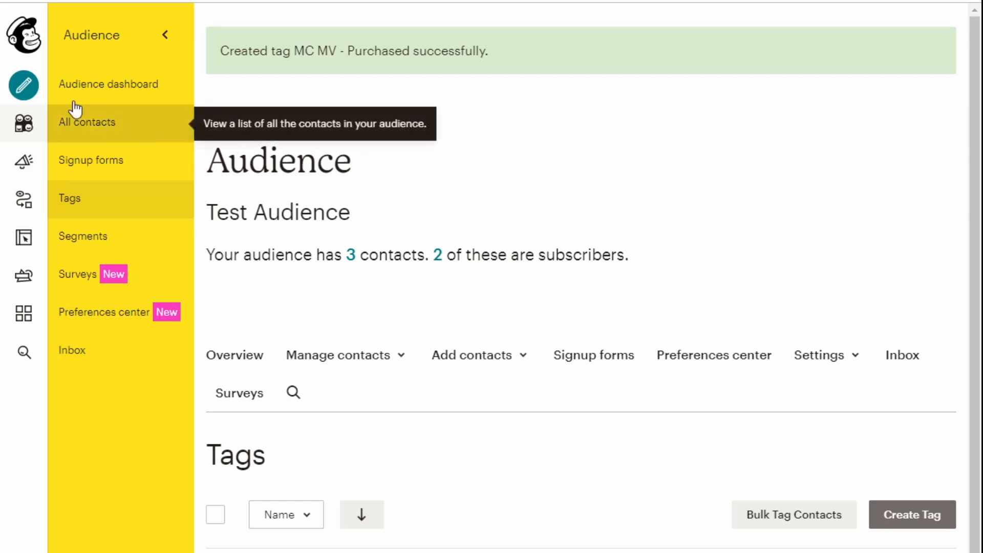
Switch back to Mailchimp and create an automated "Email subscribers when they're tagged" campaign named "MV MC - Welcome Email" for Test Audience
left_click(29, 97)
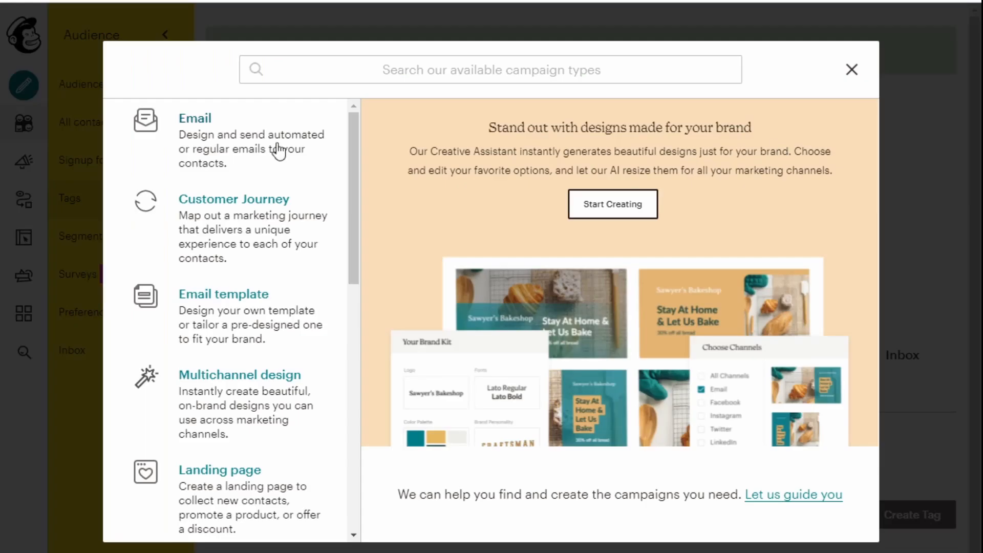
left_click(237, 136)
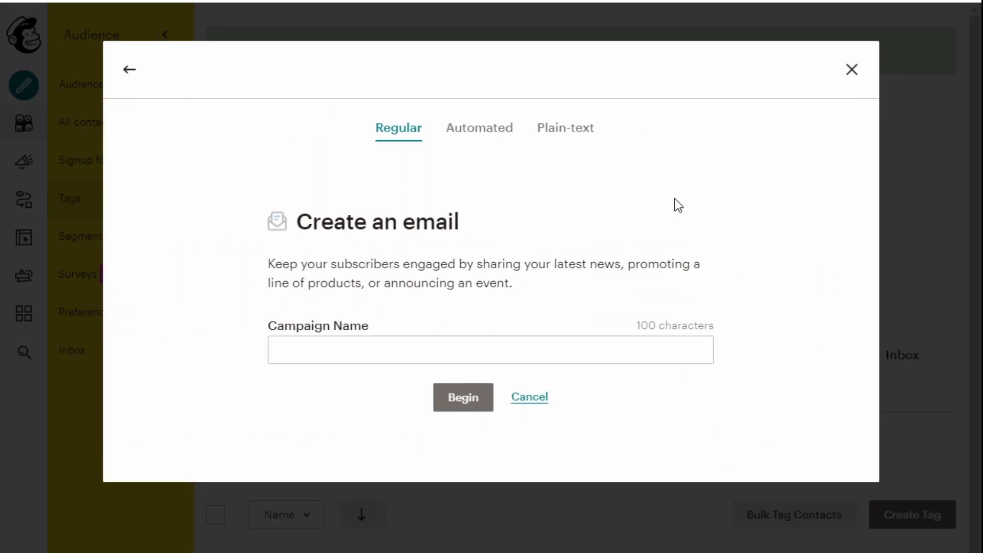
left_click(491, 139)
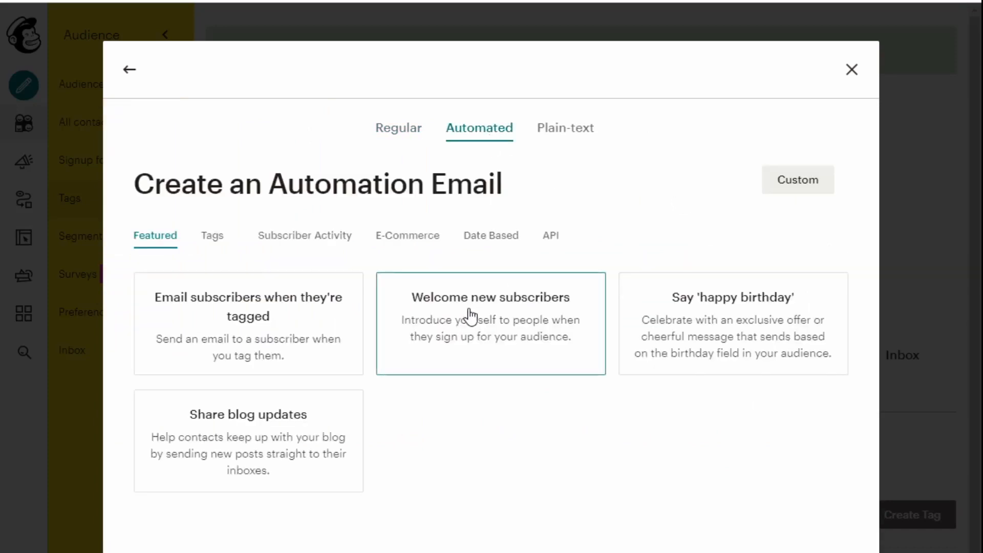
left_click(257, 334)
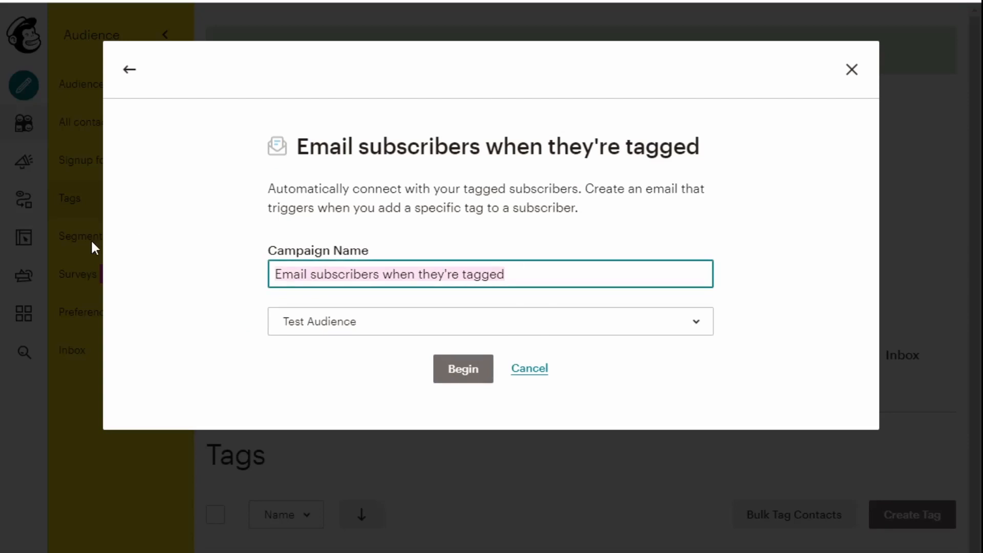
type("M")
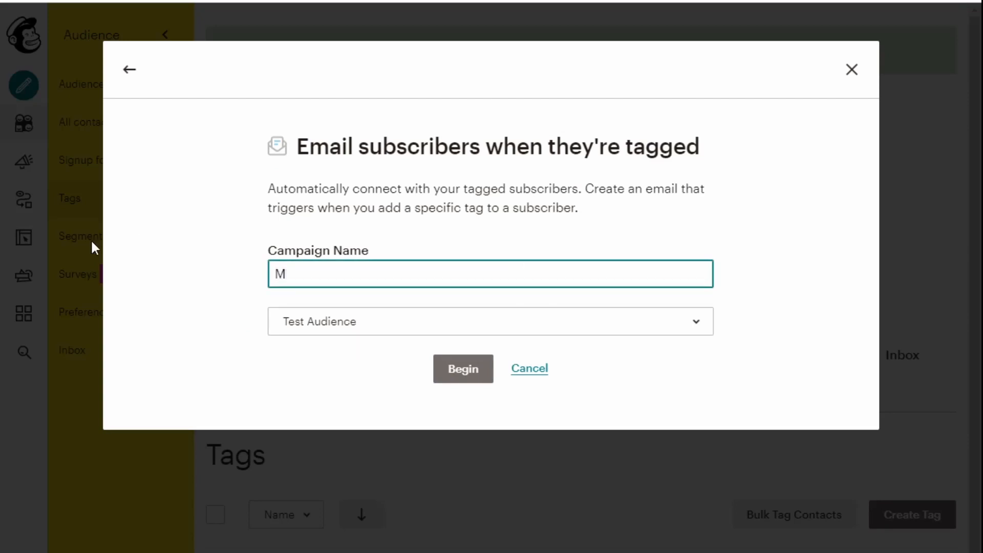
type("V MC - Welcome Email")
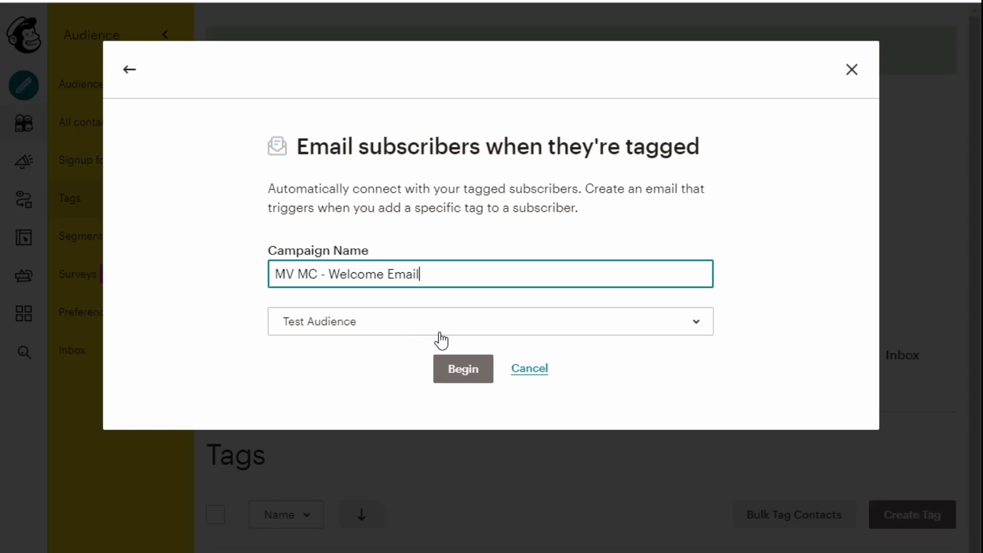
left_click(460, 369)
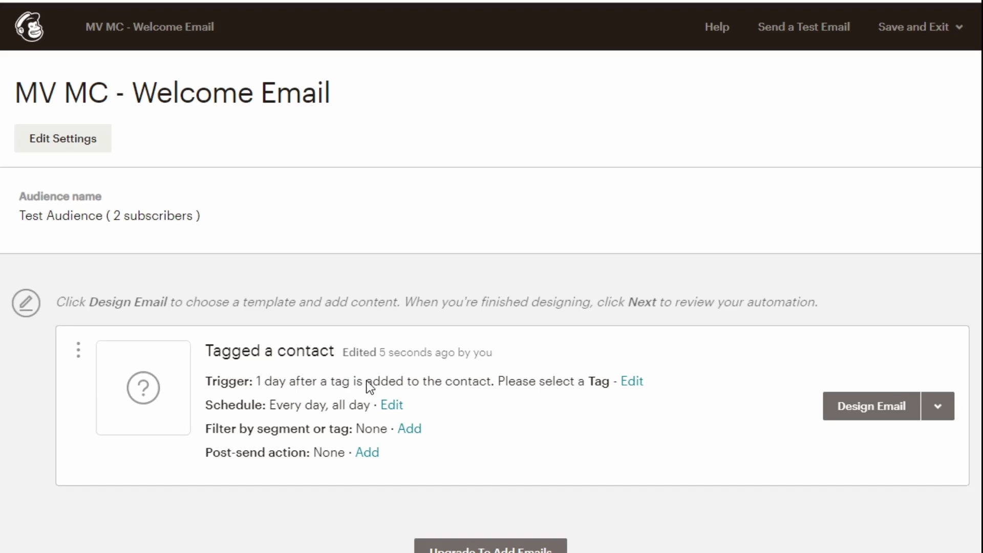
Set the email's trigger to send immediately when the "MC MV - Purchased" tag is added, and update the trigger
left_click(630, 384)
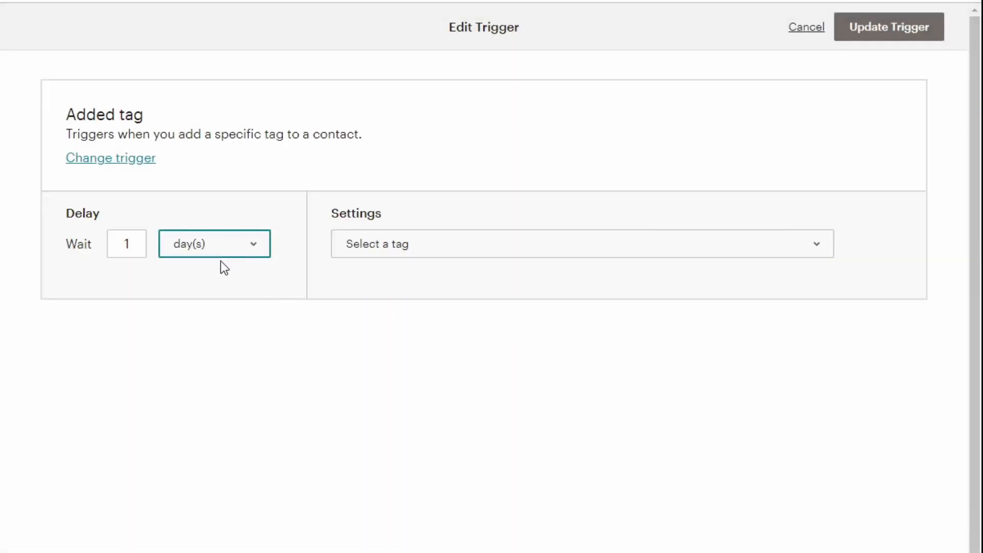
left_click(223, 269)
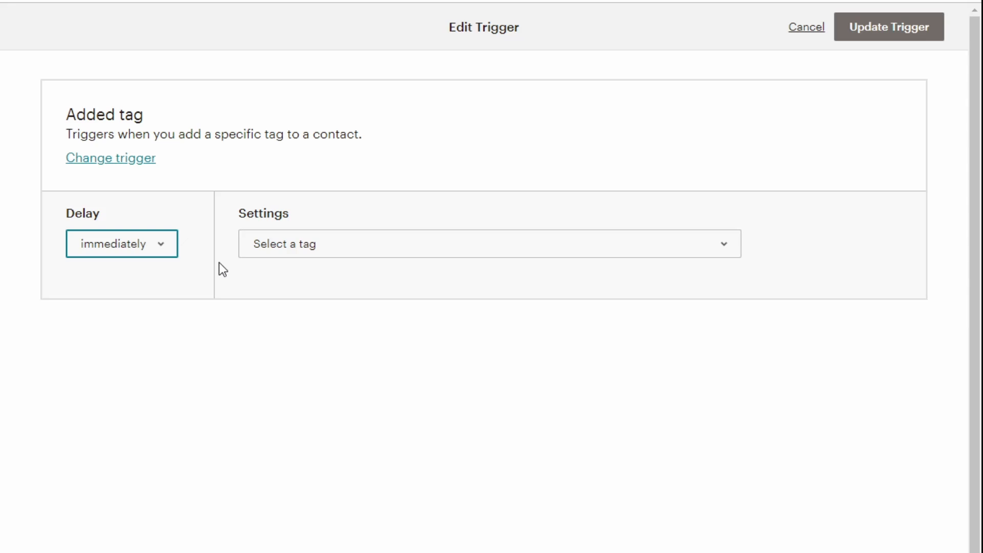
left_click(301, 246)
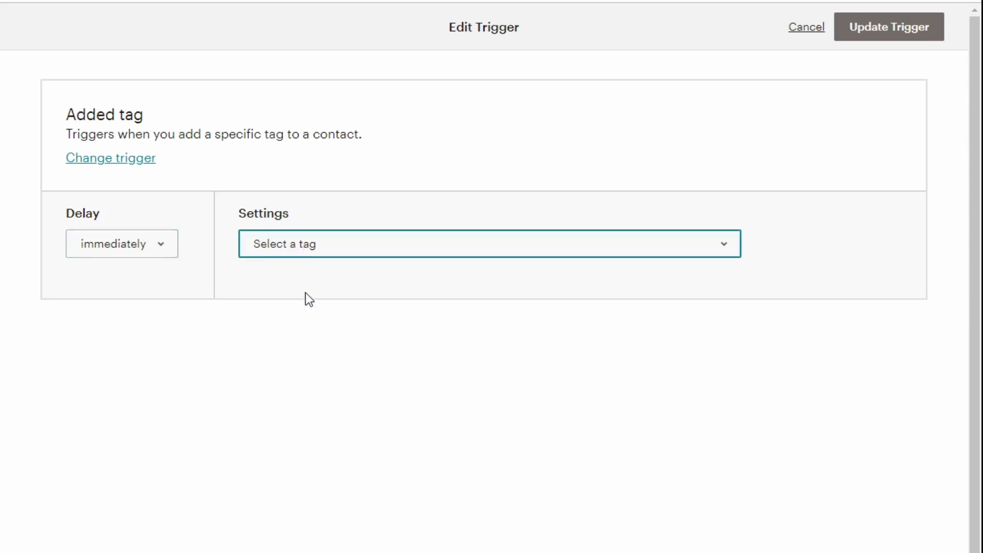
left_click(306, 309)
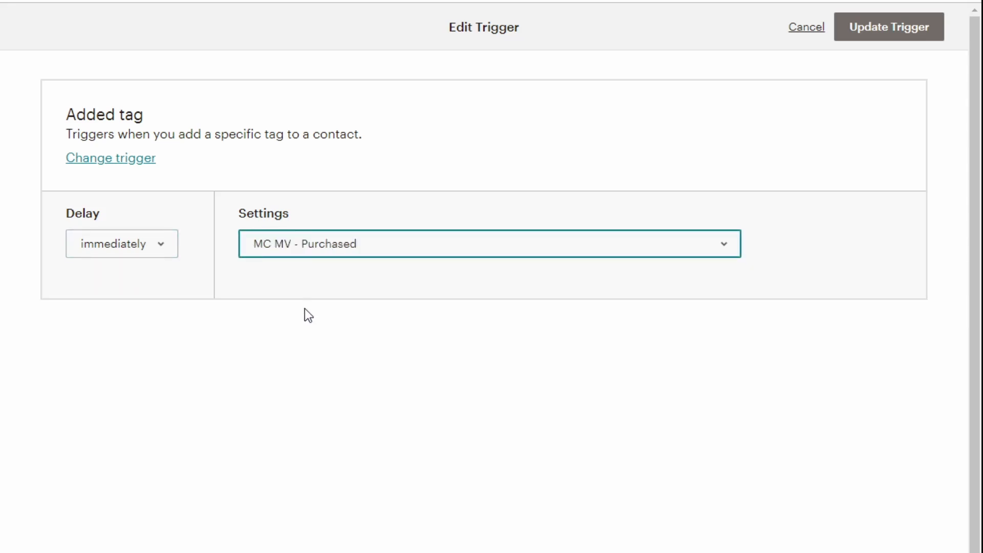
left_click(919, 28)
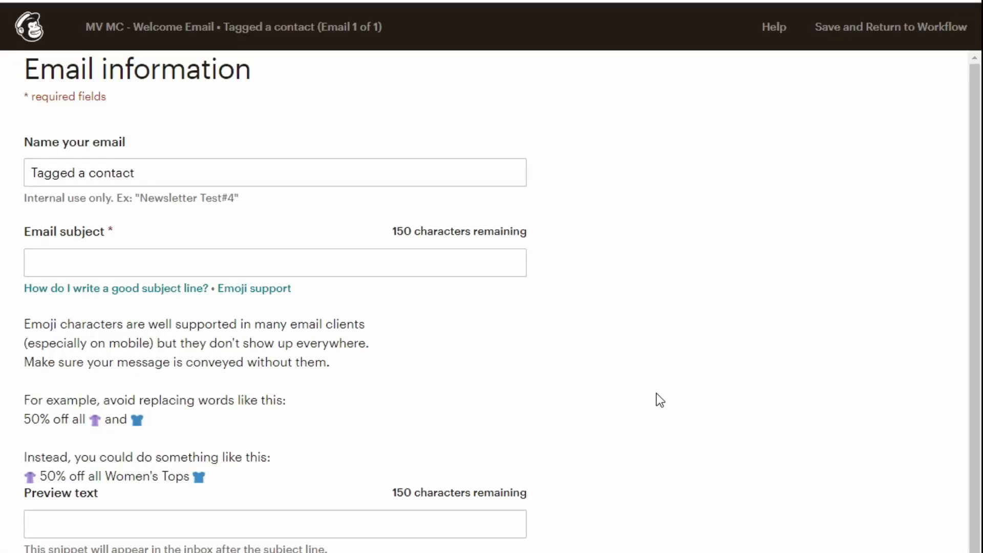
Name the email "MV MC Welcome email", set its subject to "Welcome to MC MV", and continue to template selection
left_click_drag(161, 179, 2, 167)
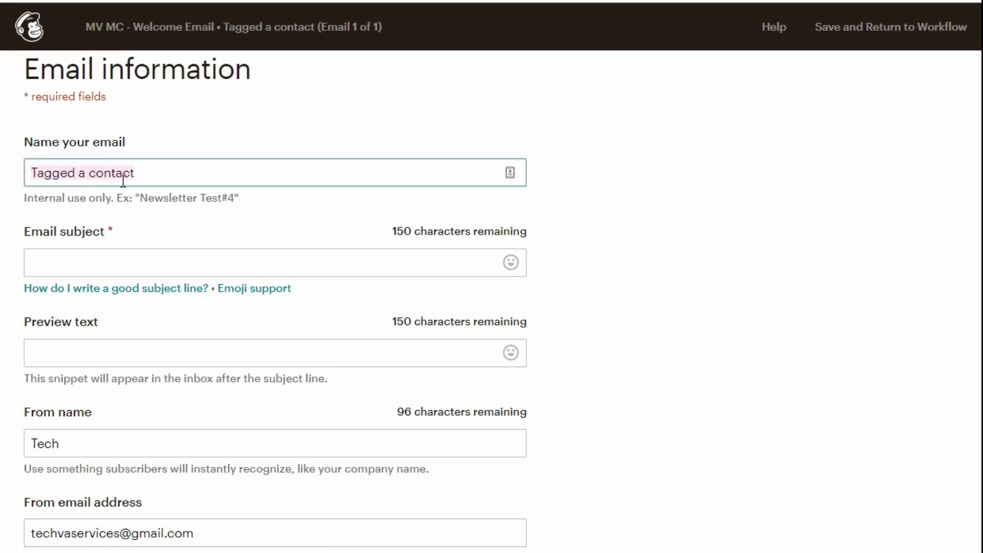
type("MV MC ")
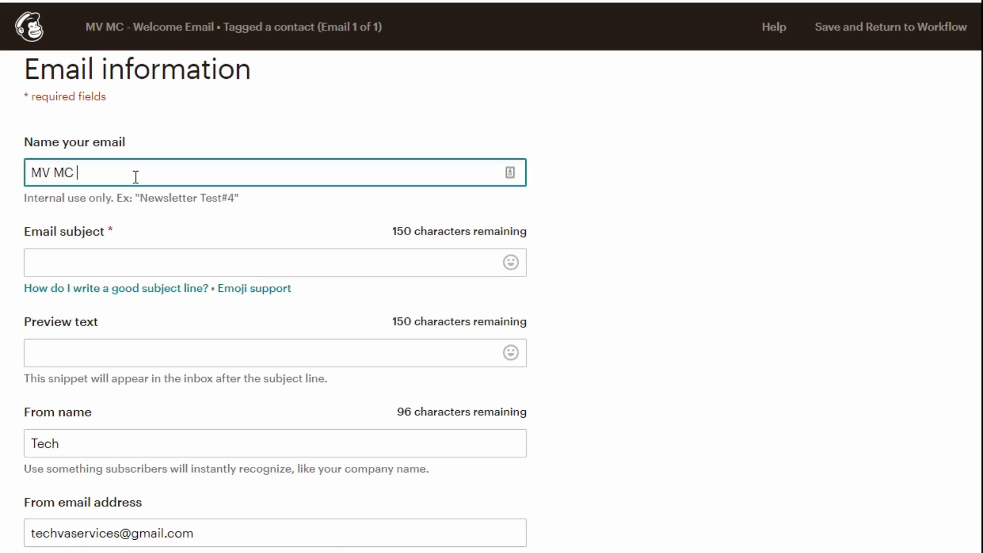
type("P")
key("BackSpace")
type("Wle")
key("BackSpace")
key("BackSpace")
type("elcome email")
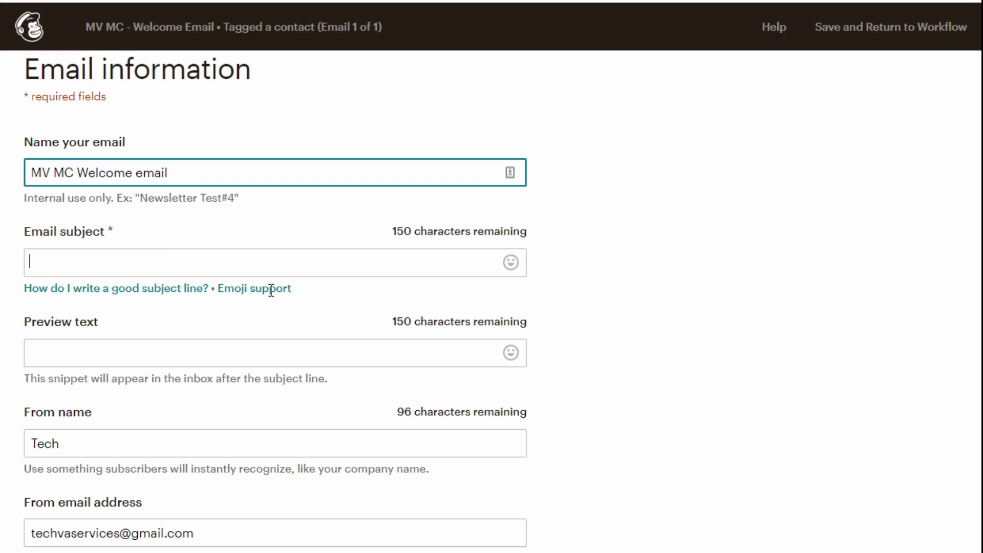
key("Tab")
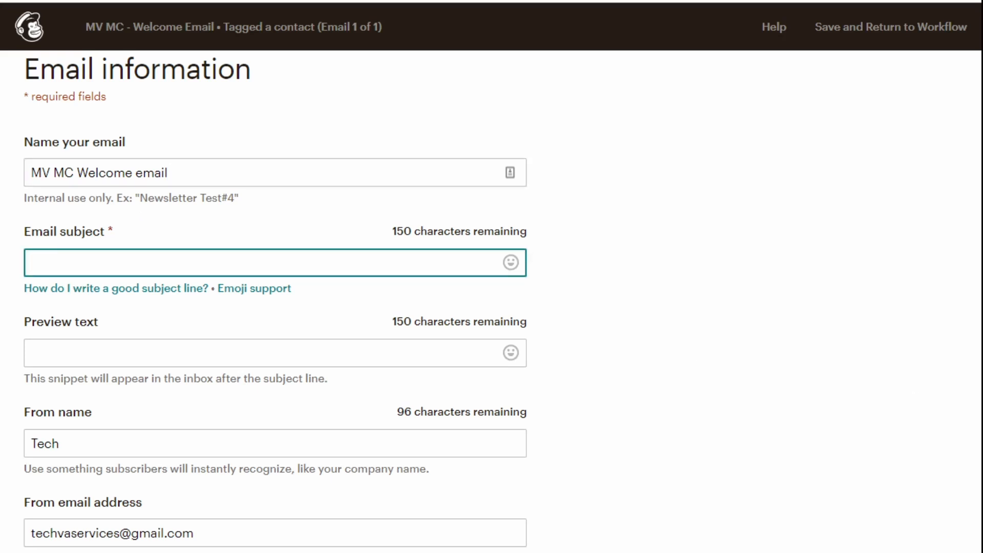
type("Welcome to MC MV")
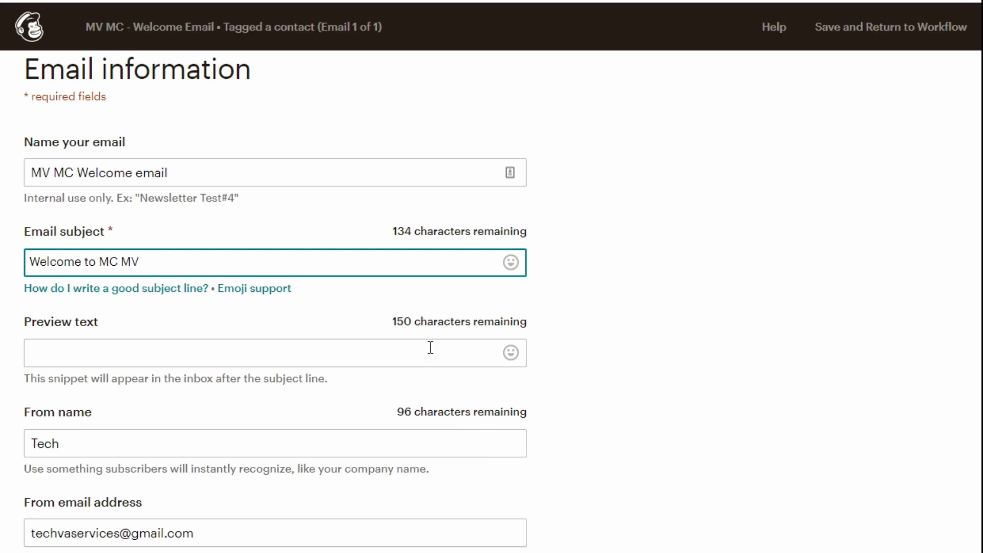
left_click(942, 552)
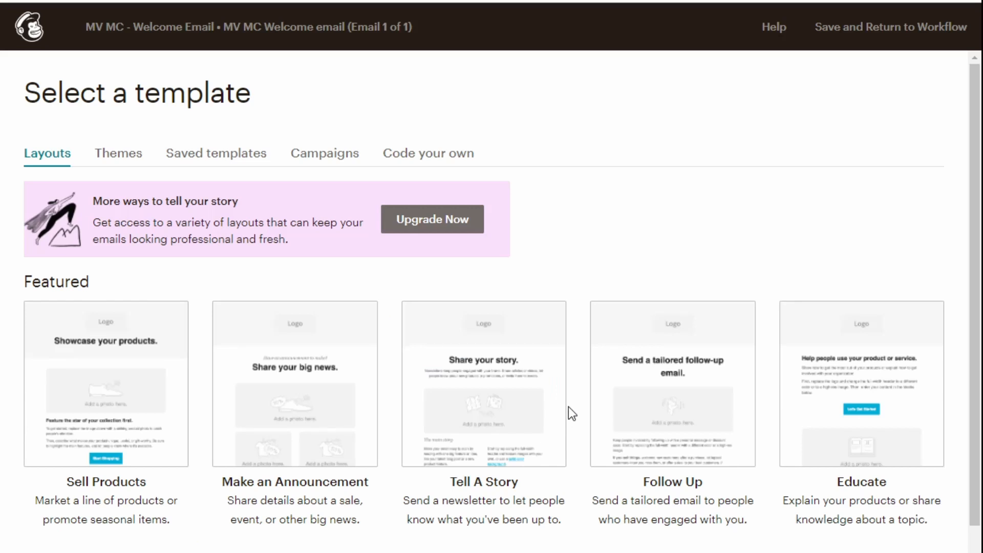
Browse the template themes and layouts, and choose the Basic single-column layout with the full-width band for the email
left_click(116, 156)
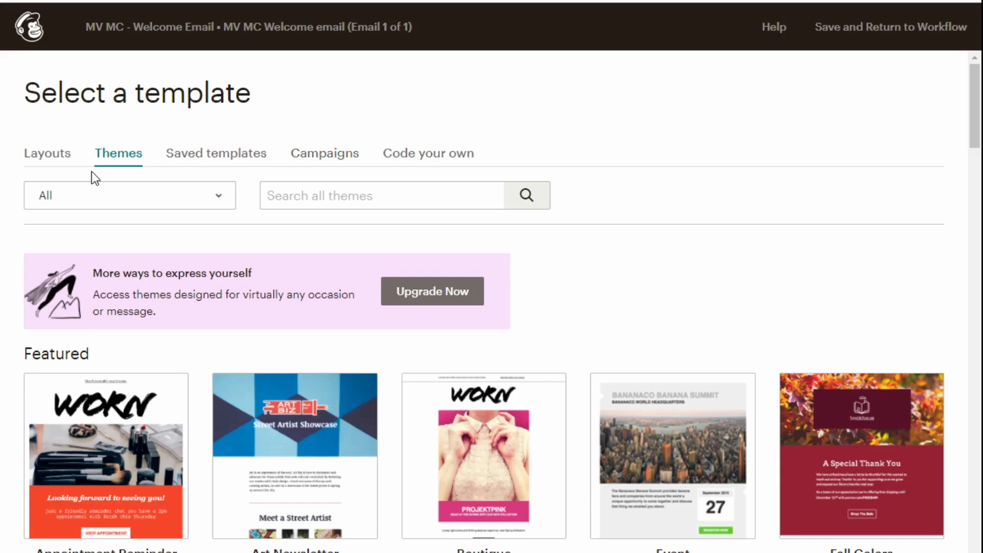
left_click(54, 156)
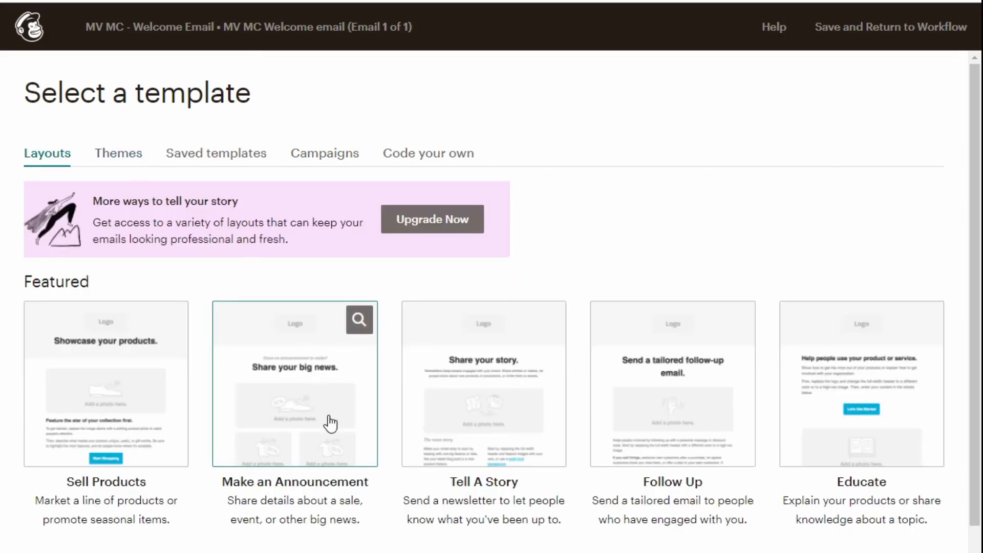
scroll(325, 424, "down", 3)
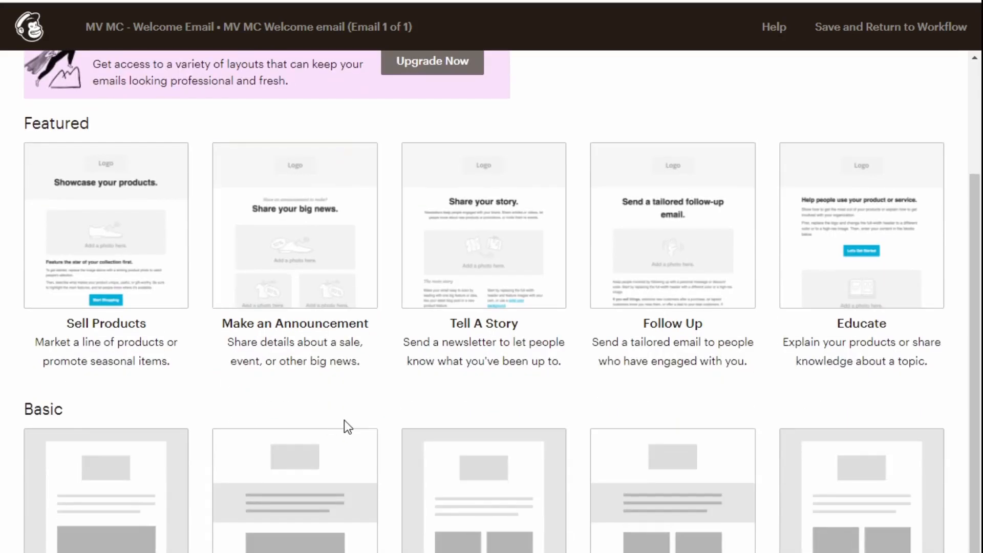
scroll(299, 540, "down", 1)
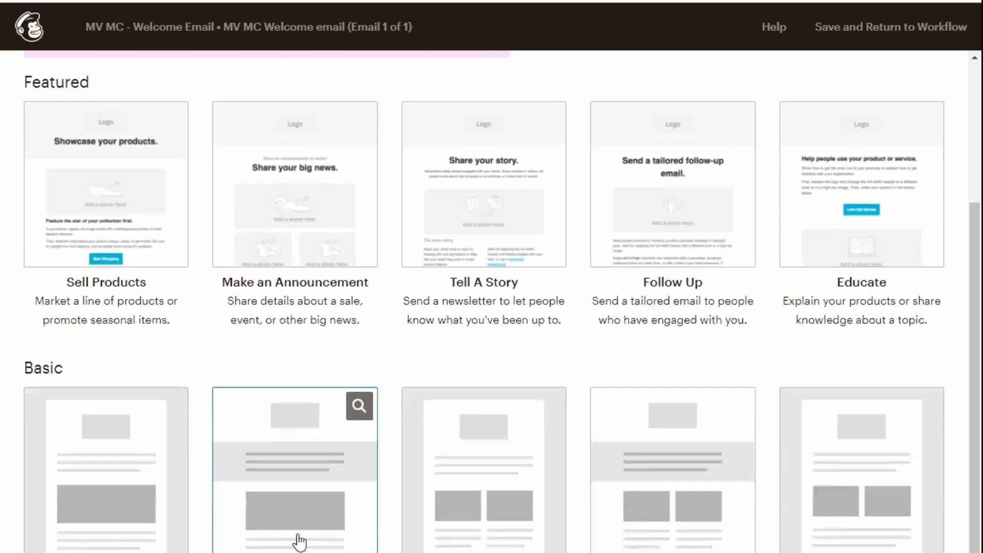
scroll(299, 542, "down", 1)
left_click(316, 441)
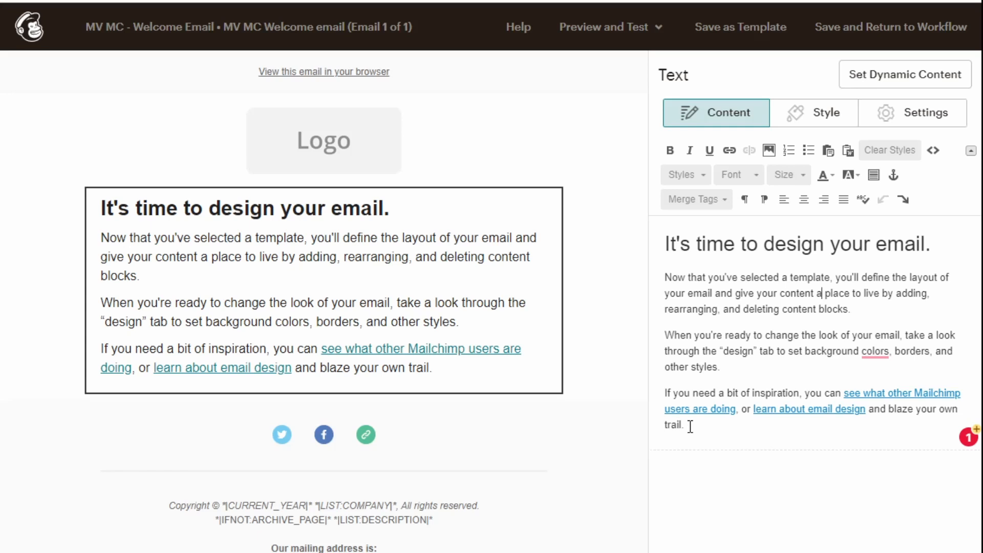
Replace the placeholder body paragraphs under the heading with the pasted login details: login URL, username and password lines using *|EMAIL|* merge tags
left_click_drag(690, 426, 662, 274)
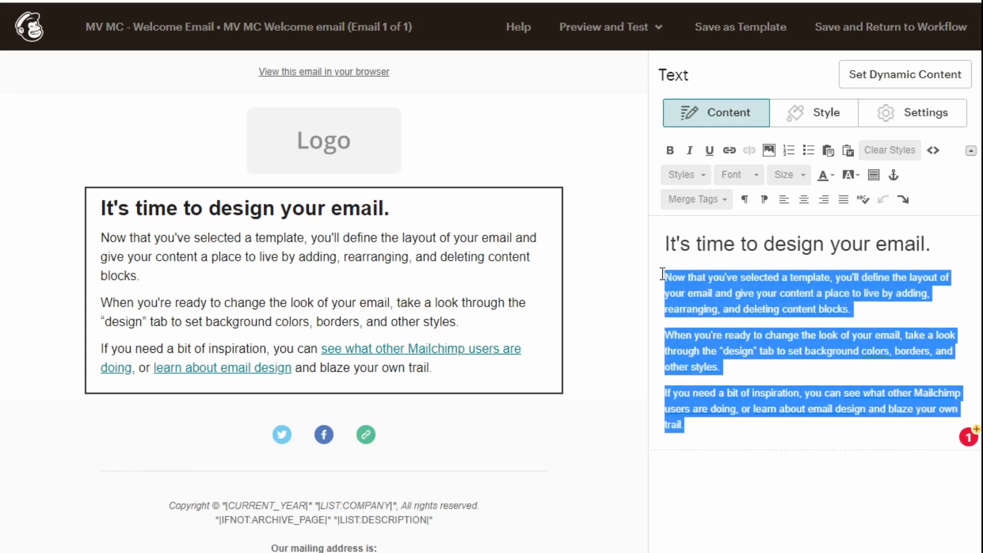
key("ctrl+v")
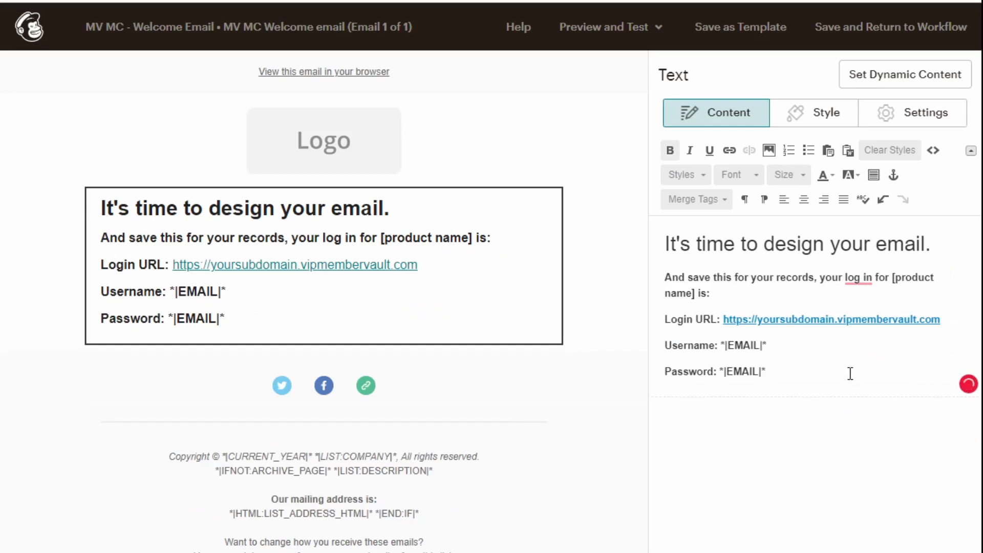
left_click_drag(959, 316, 643, 309)
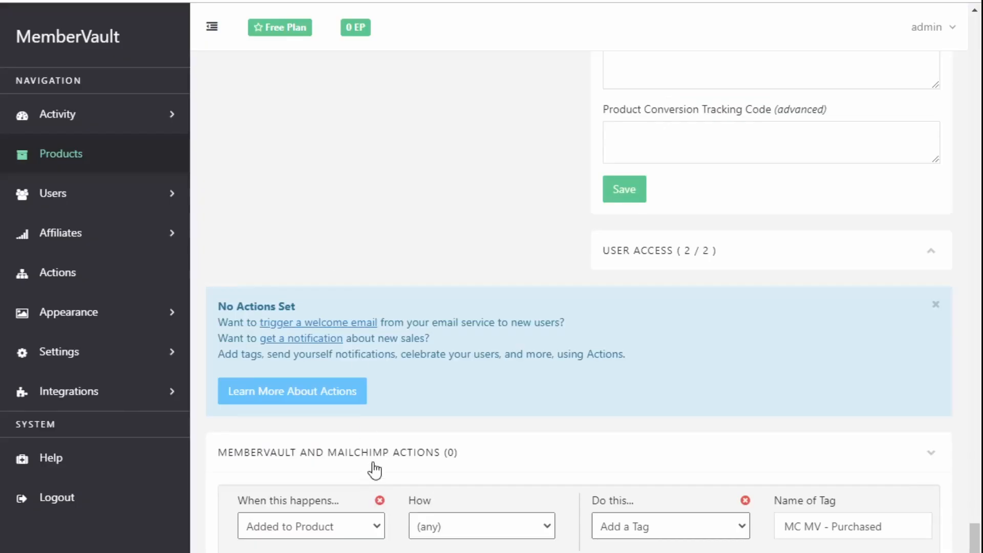
Switch to MemberVault, look up the product and one-click links in the MemberVault Mailchimp Module's options, and return to the Mailchimp email
scroll(579, 476, "up", 1)
scroll(580, 476, "up", 15)
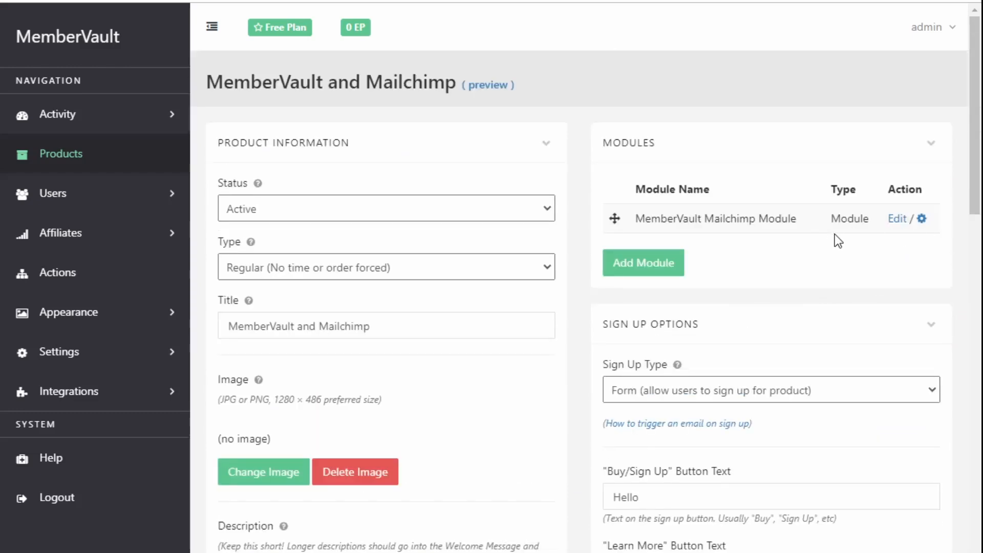
left_click(921, 219)
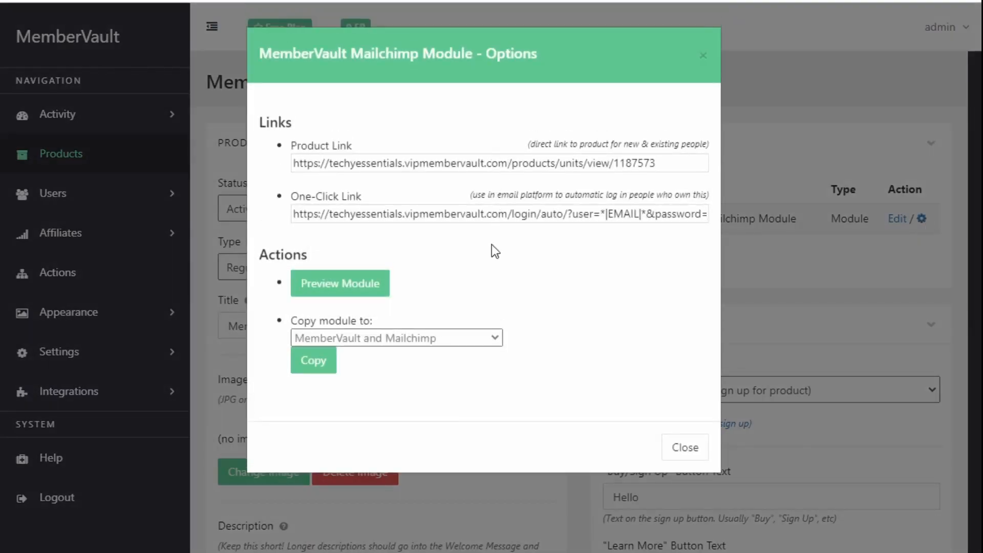
left_click(704, 55)
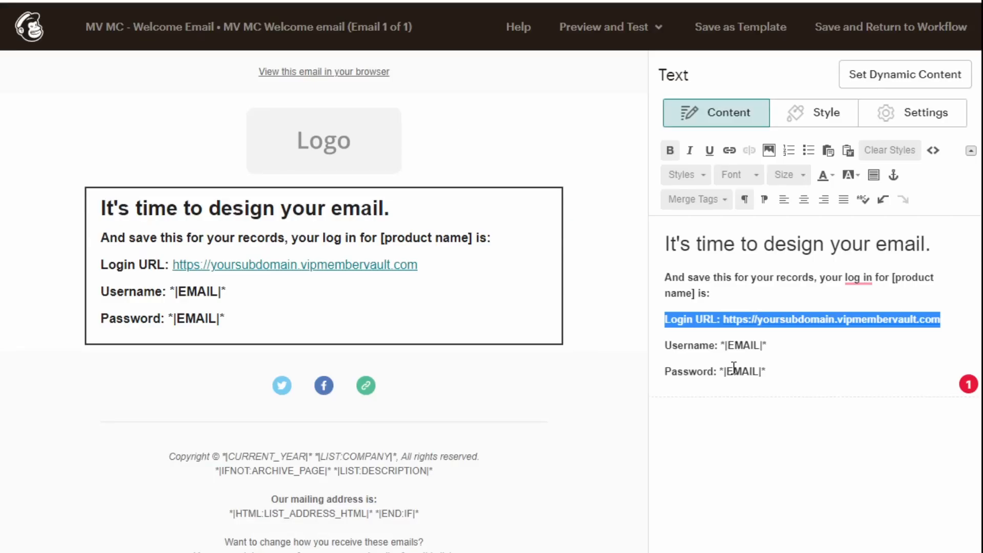
left_click(822, 384)
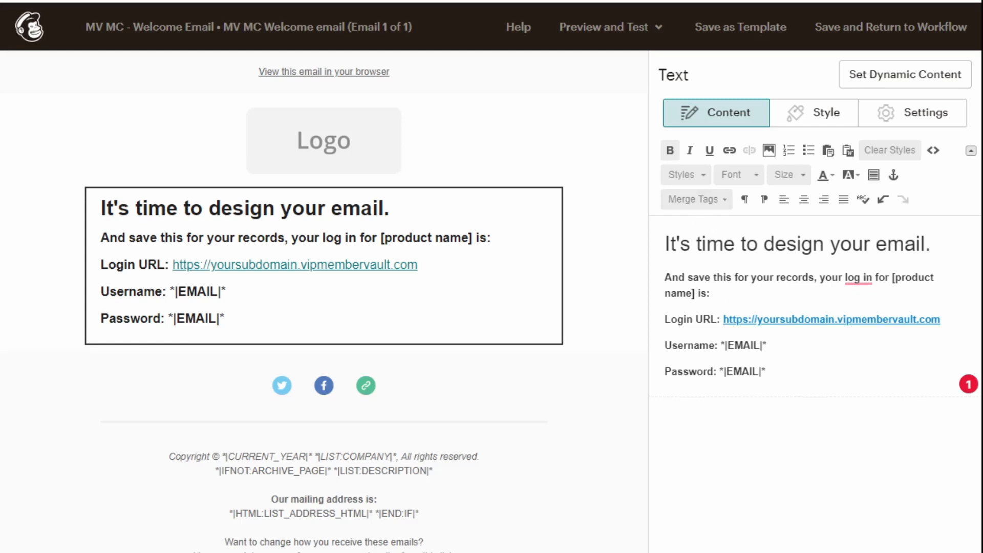
Save the email and return to the workflow, review its email details, and open the email to resolve the default text content issue
left_click(891, 27)
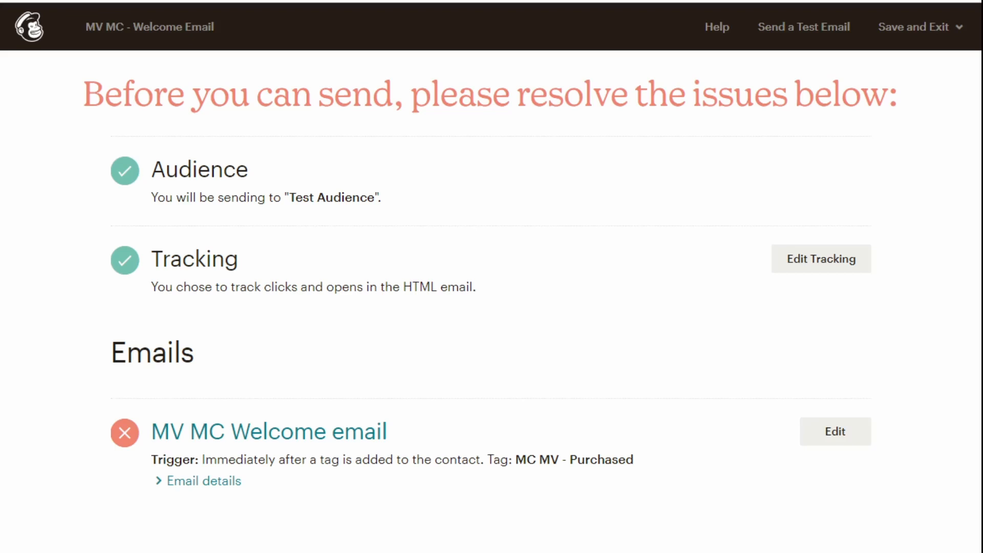
left_click(159, 482)
scroll(204, 518, "down", 9)
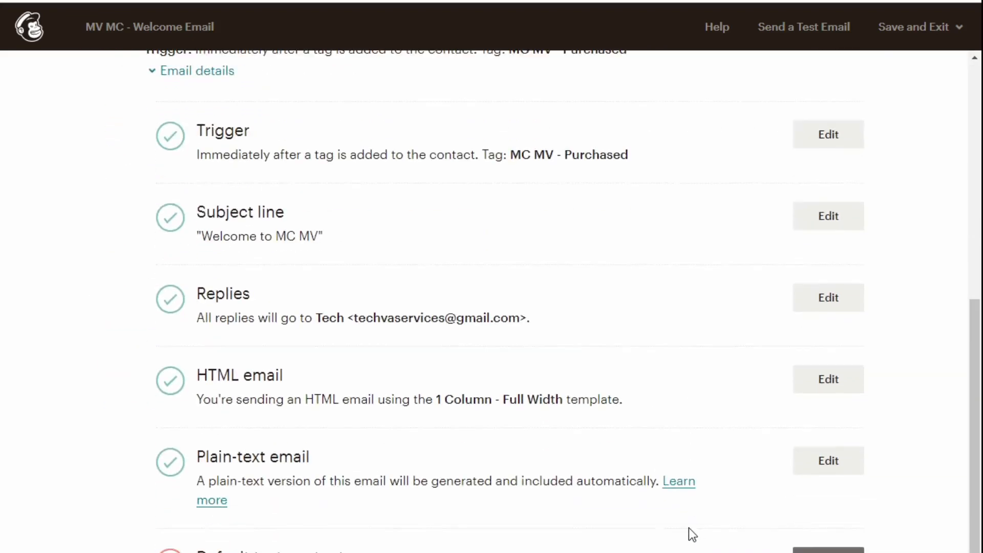
scroll(318, 401, "up", 5)
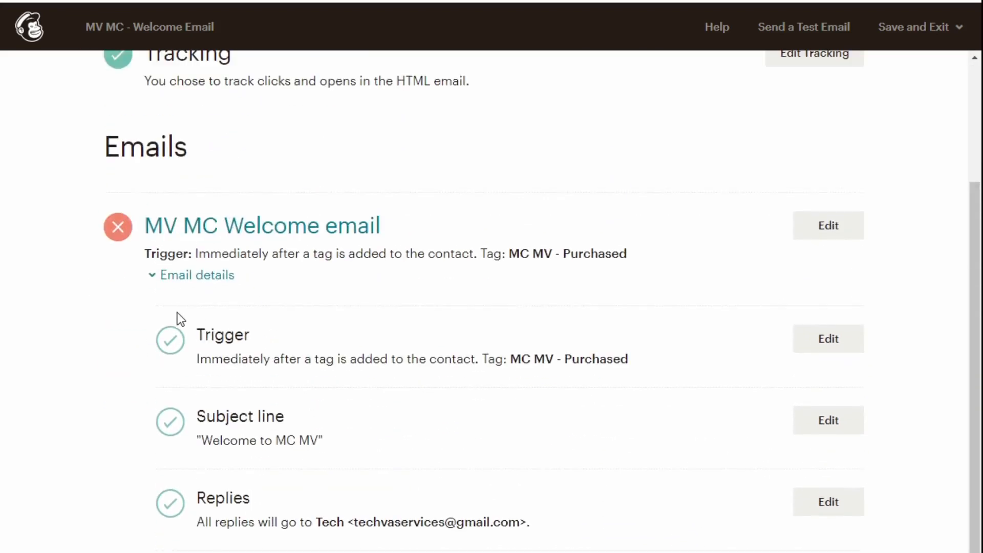
scroll(404, 407, "down", 5)
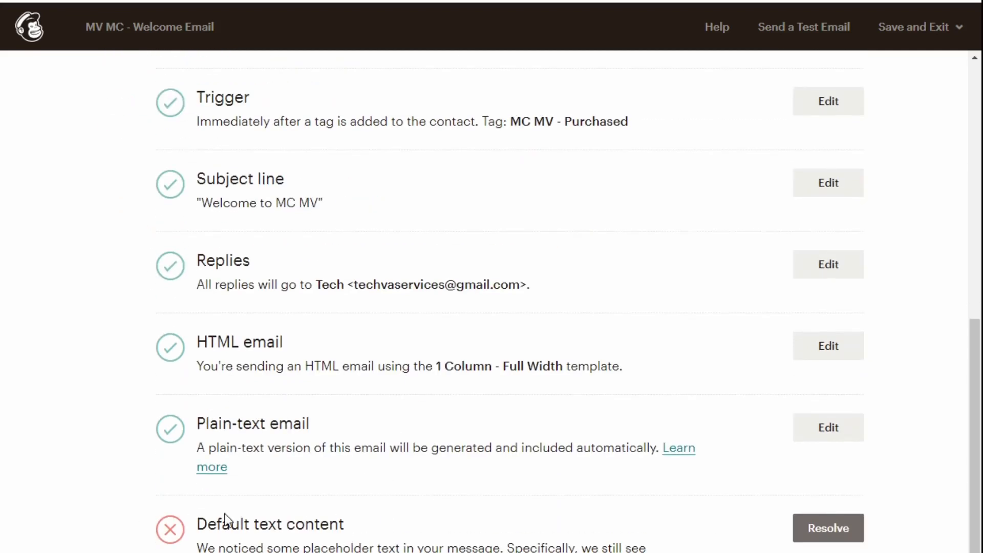
left_click(844, 537)
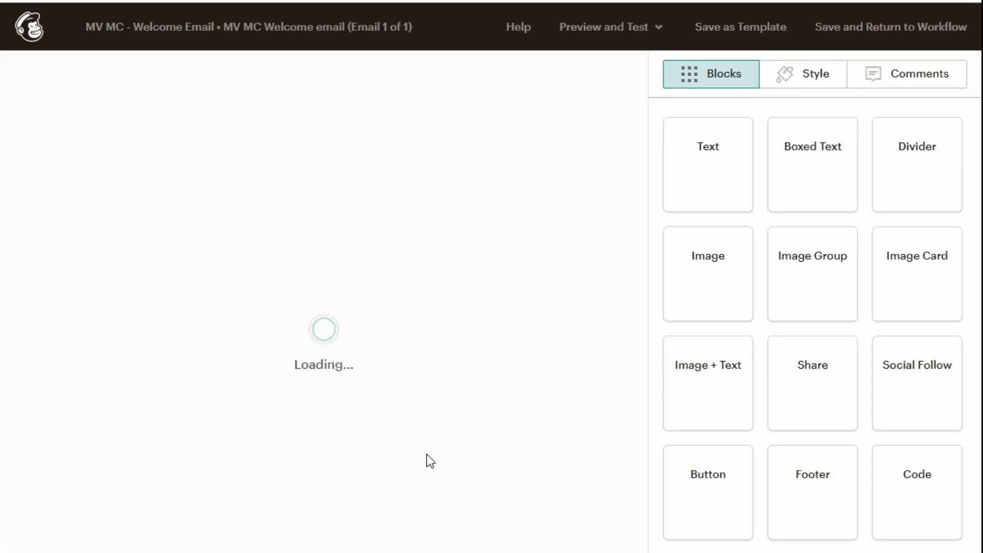
Delete the placeholder logo image block from the email and confirm the deletion
left_click(303, 146)
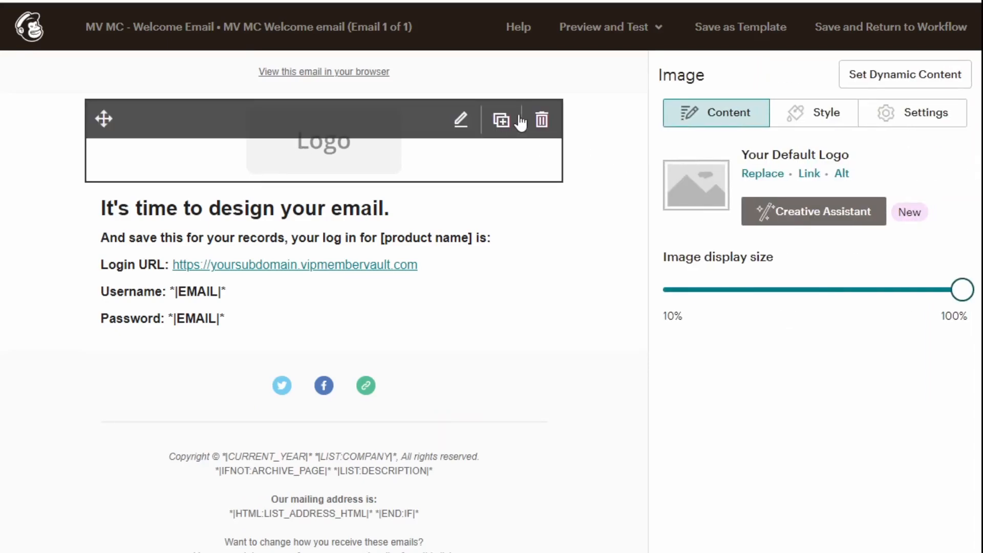
left_click(542, 116)
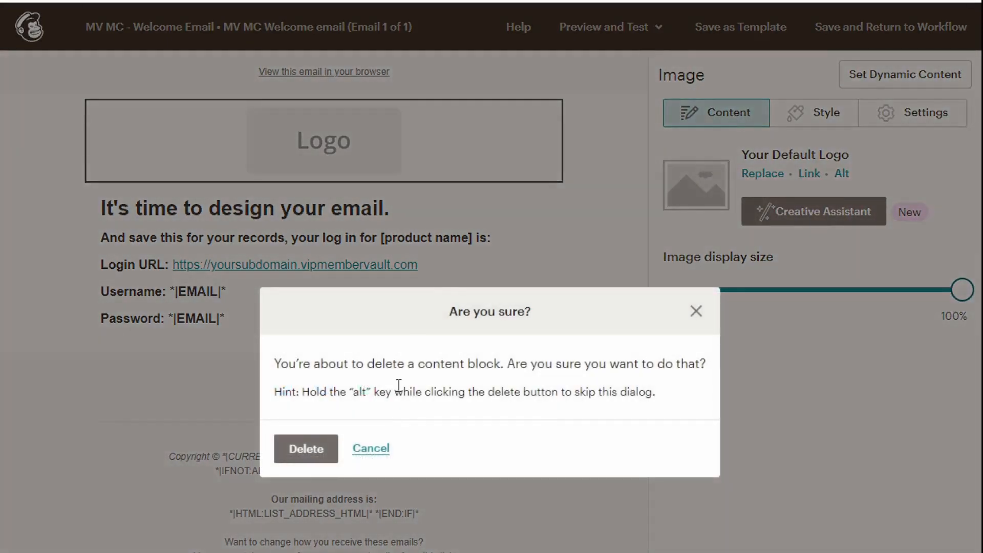
left_click(330, 447)
Remove the "It's time to design your email." heading from the text block and close the block's editor
left_click(336, 202)
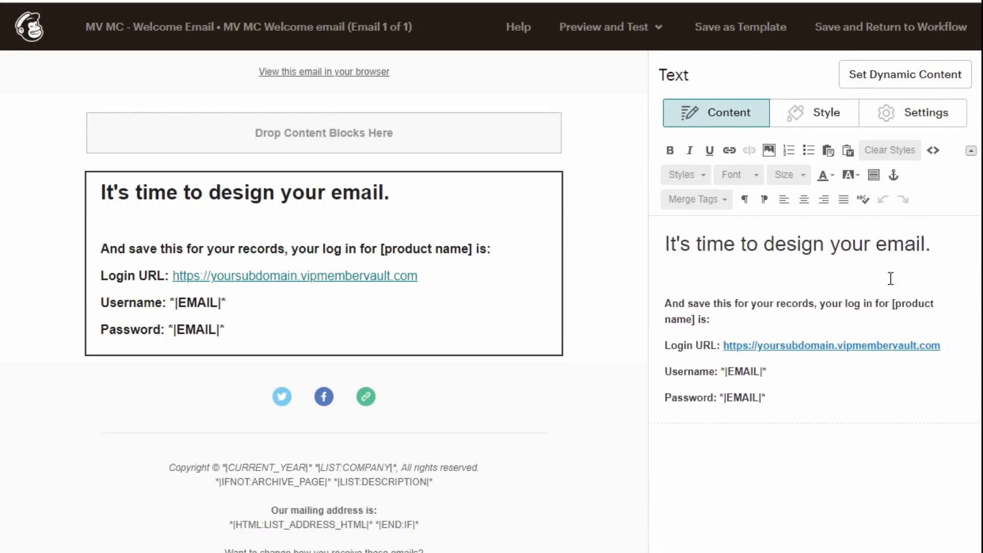
triple_click(712, 253)
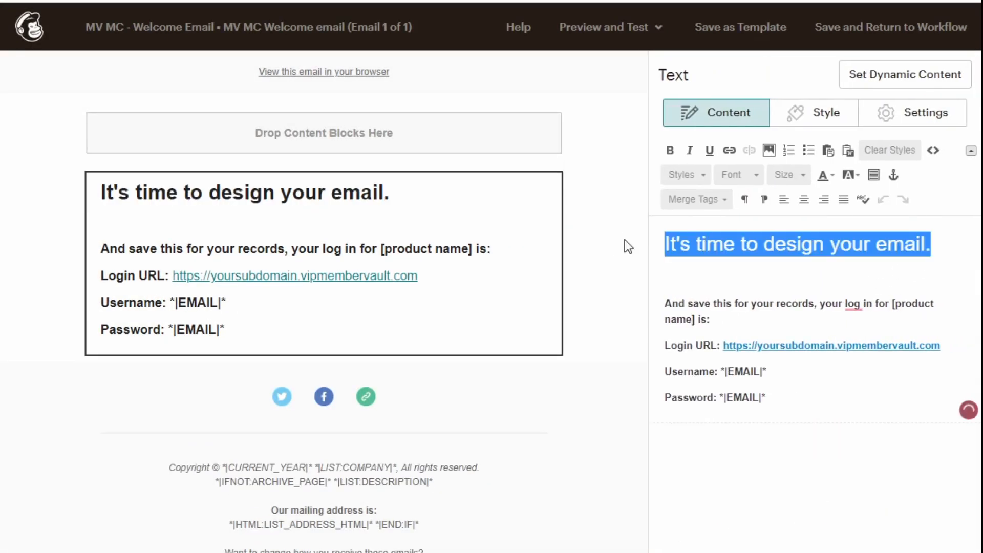
key("BackSpace")
left_click(700, 551)
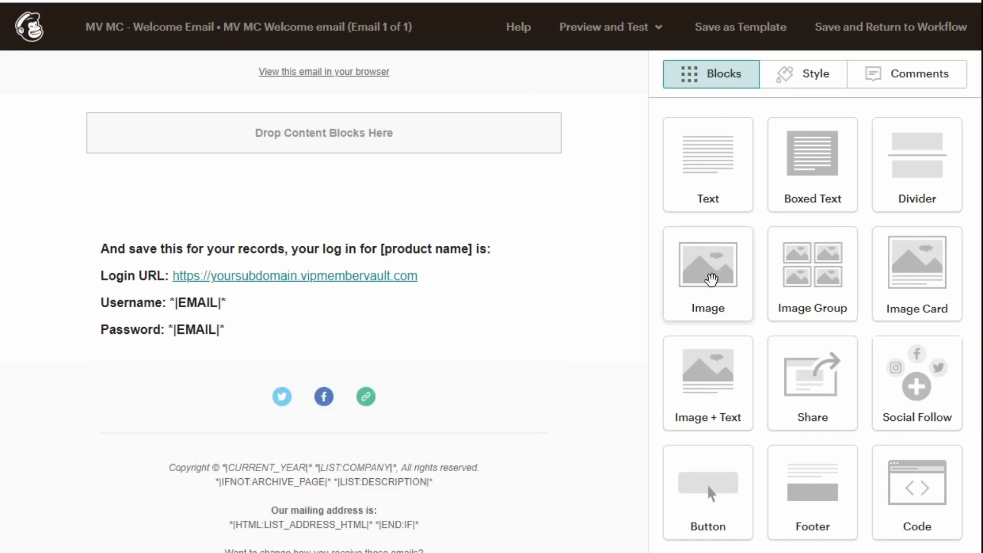
left_click_drag(710, 272, 768, 354)
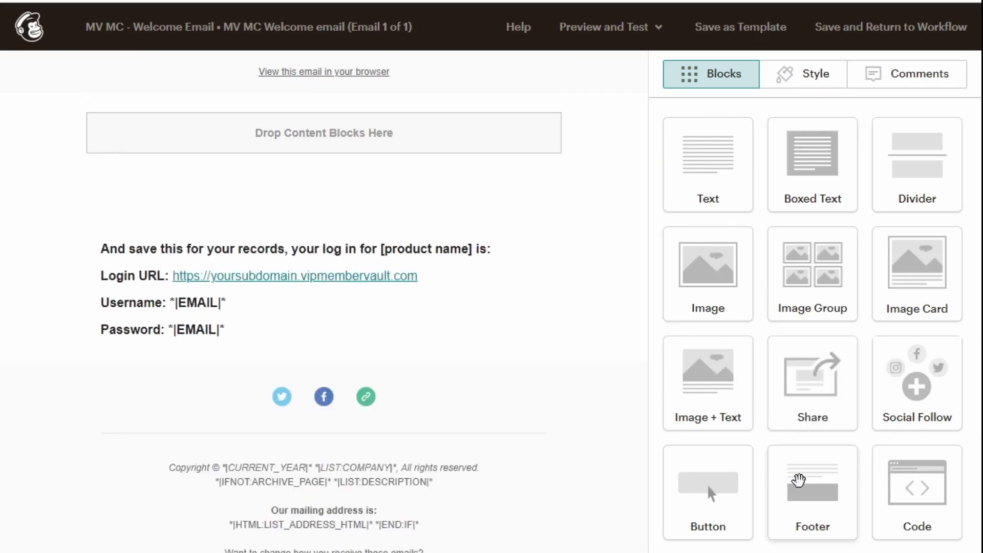
left_click_drag(742, 498, 755, 437)
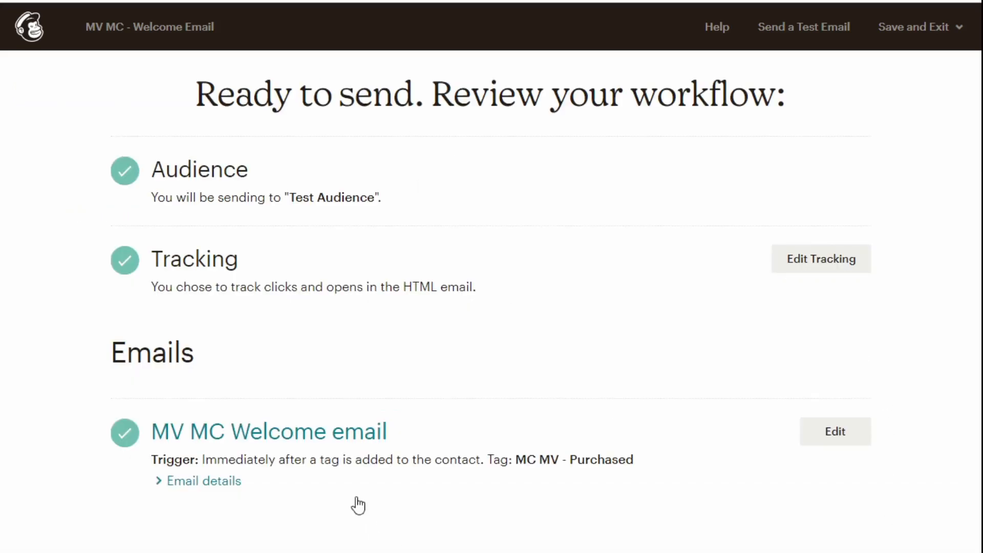
Review the welcome email's details in the workflow summary and start sending the automation to Test Audience
left_click(159, 483)
scroll(225, 504, "down", 5)
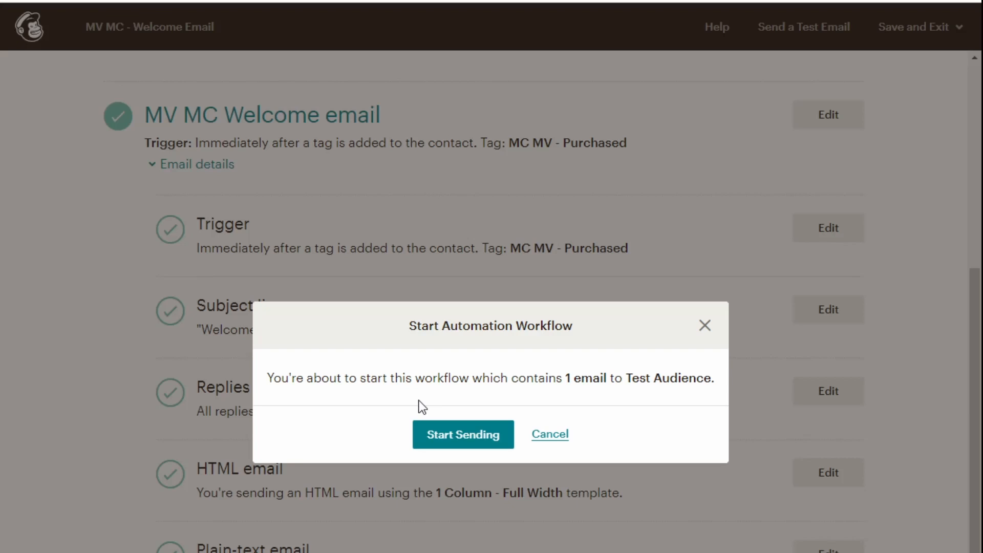
left_click(442, 437)
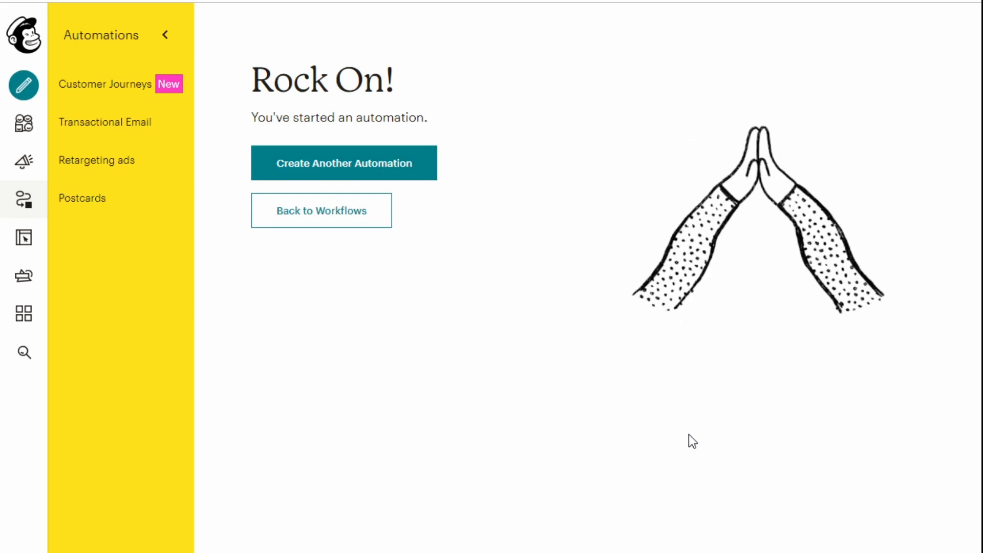
Create a new Customer Journey named "MC MV Welcome" and start building it
left_click(27, 201)
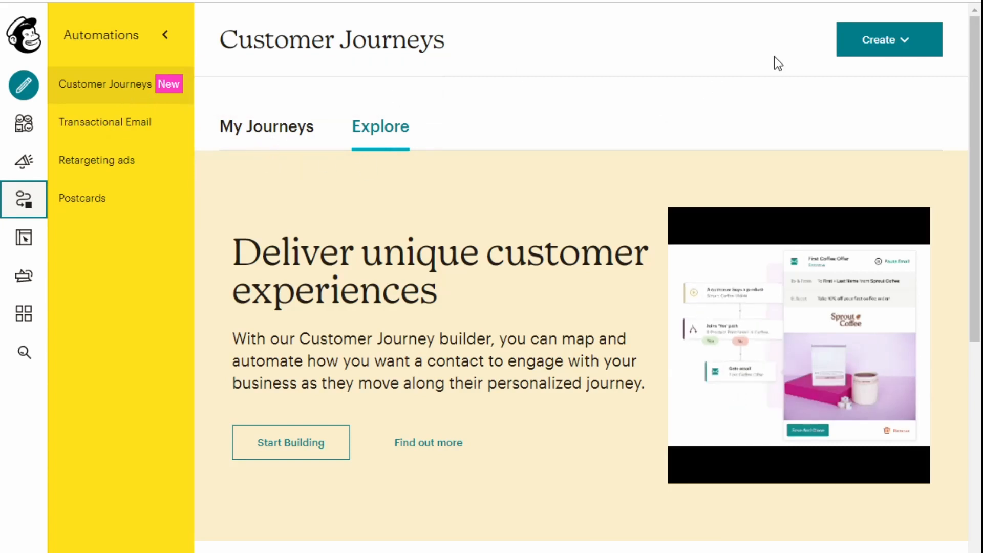
left_click(880, 42)
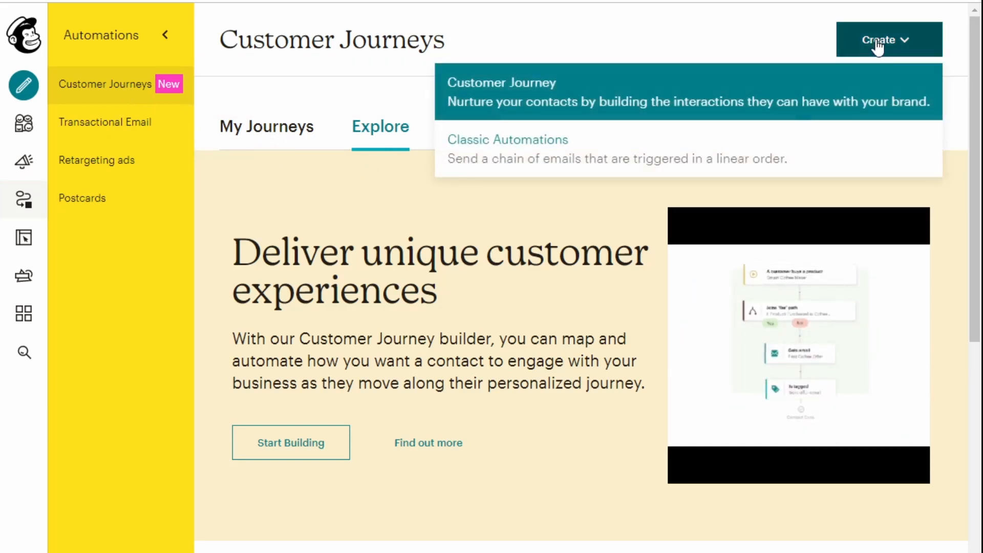
left_click(678, 103)
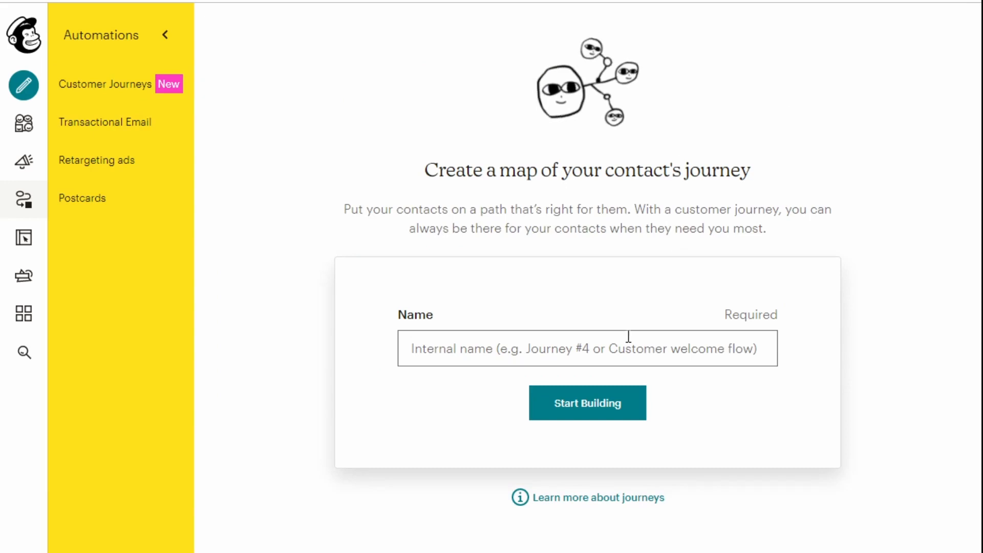
left_click(628, 336)
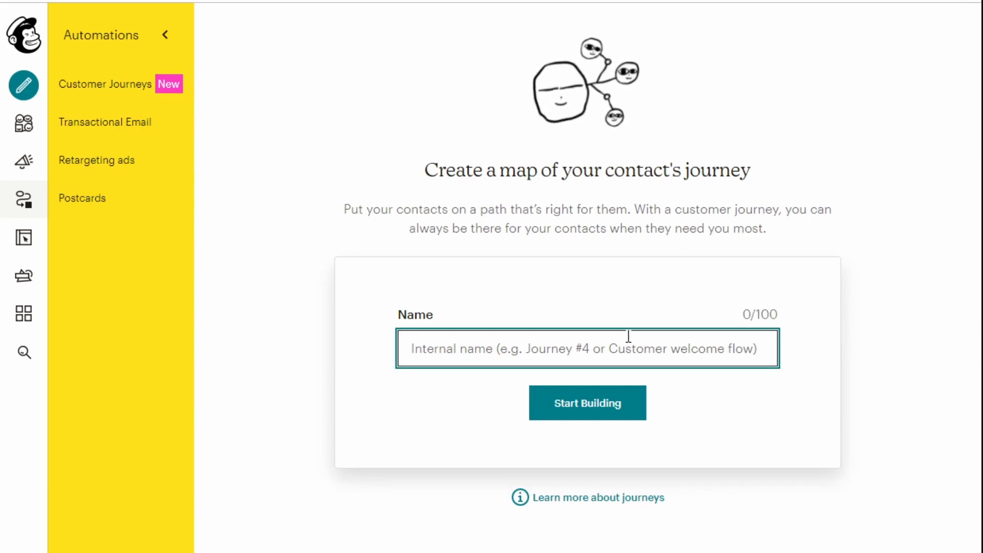
type("MC ")
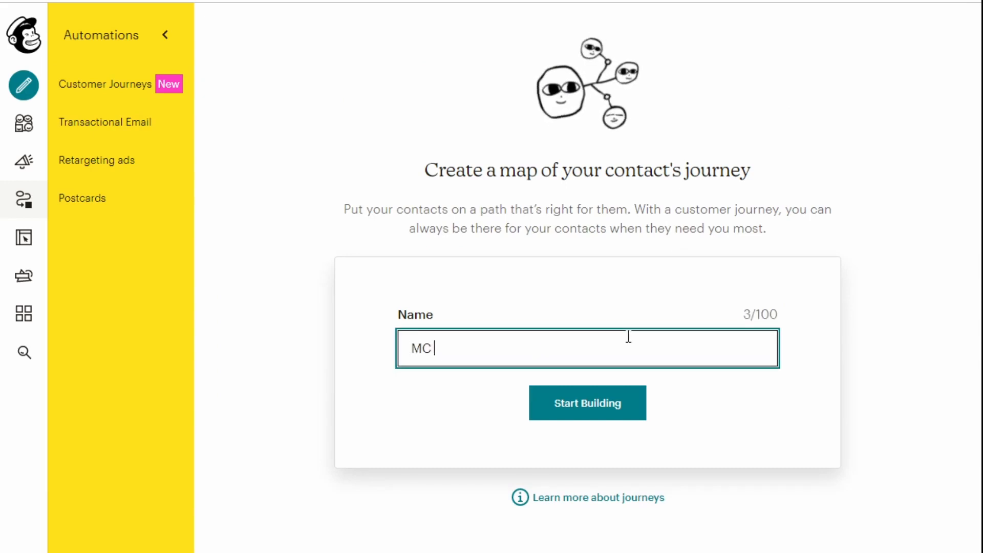
type("MV ")
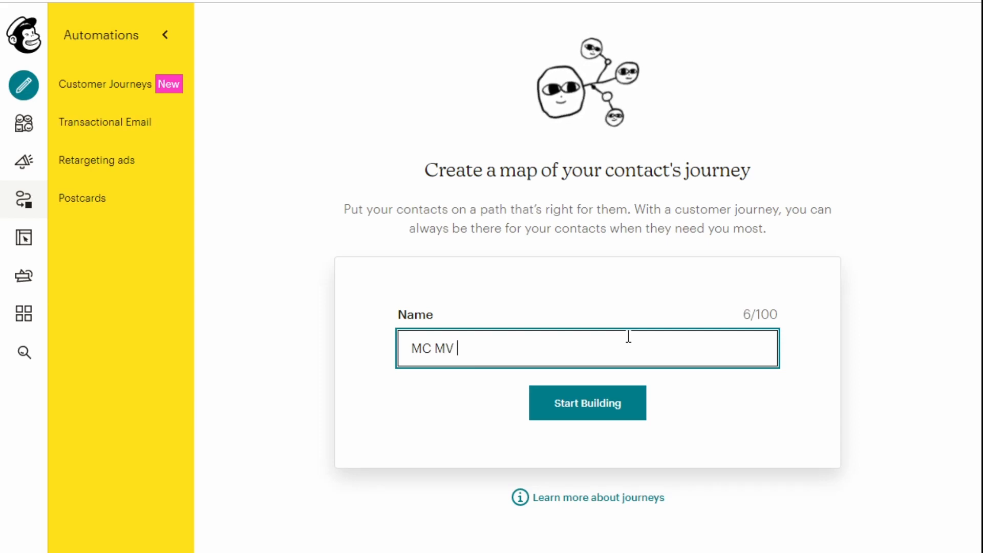
type("Welcome")
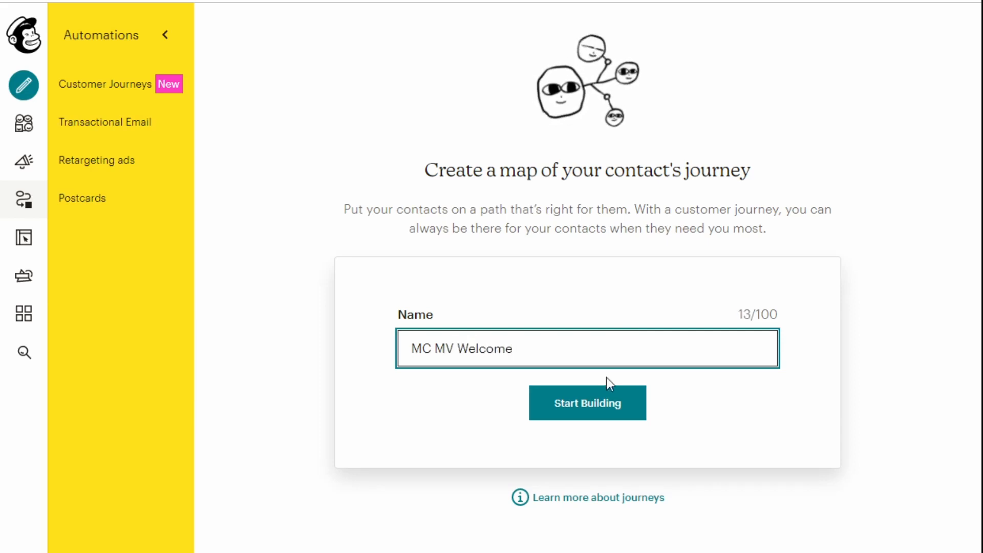
left_click(588, 407)
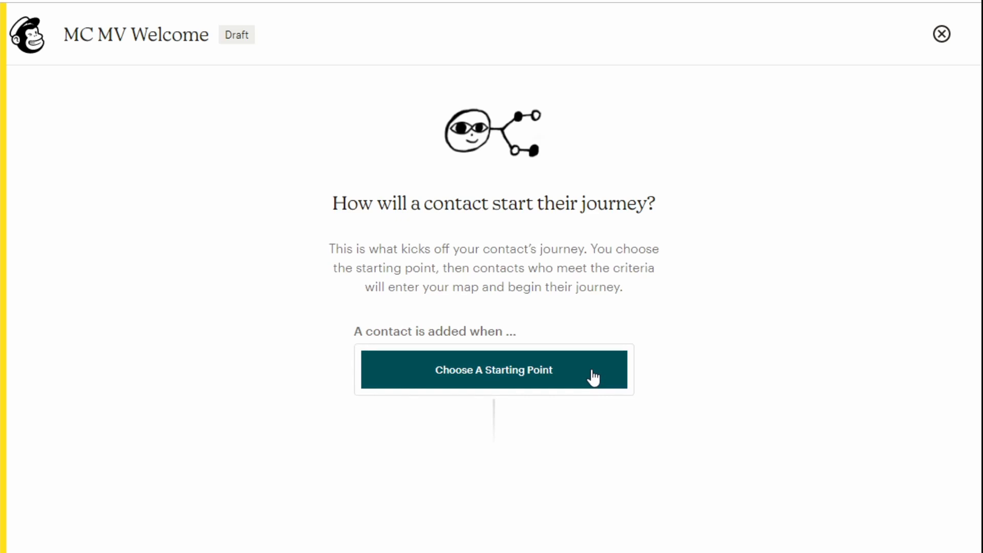
Set the journey's starting point to Tag added with the tag "MC MV - Purchased", and save it
left_click(593, 378)
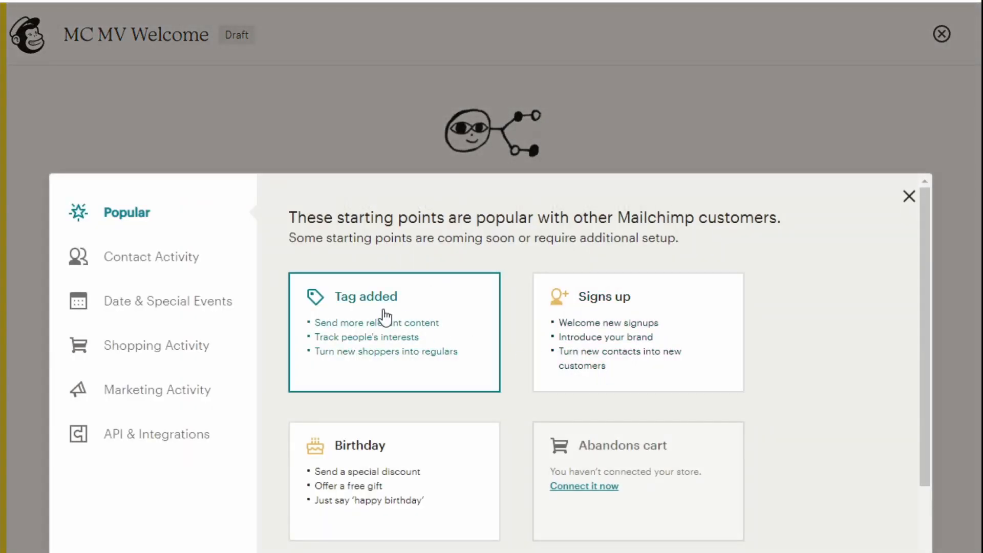
left_click(385, 317)
left_click(373, 368)
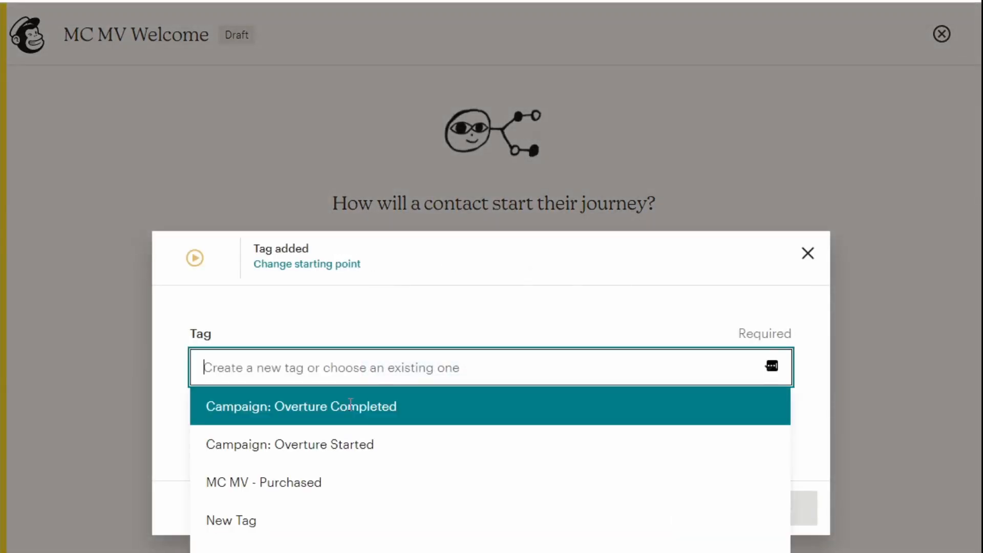
left_click(338, 487)
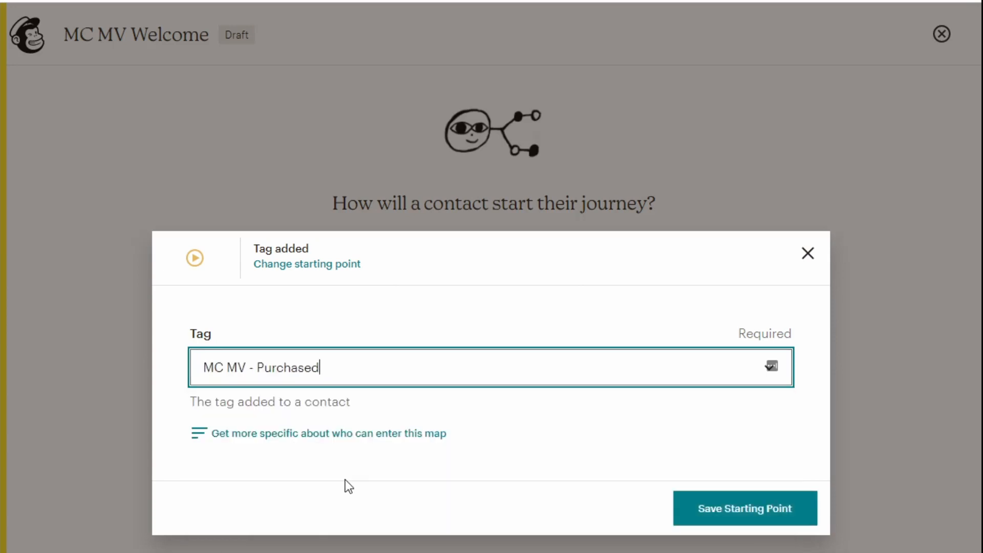
left_click(735, 509)
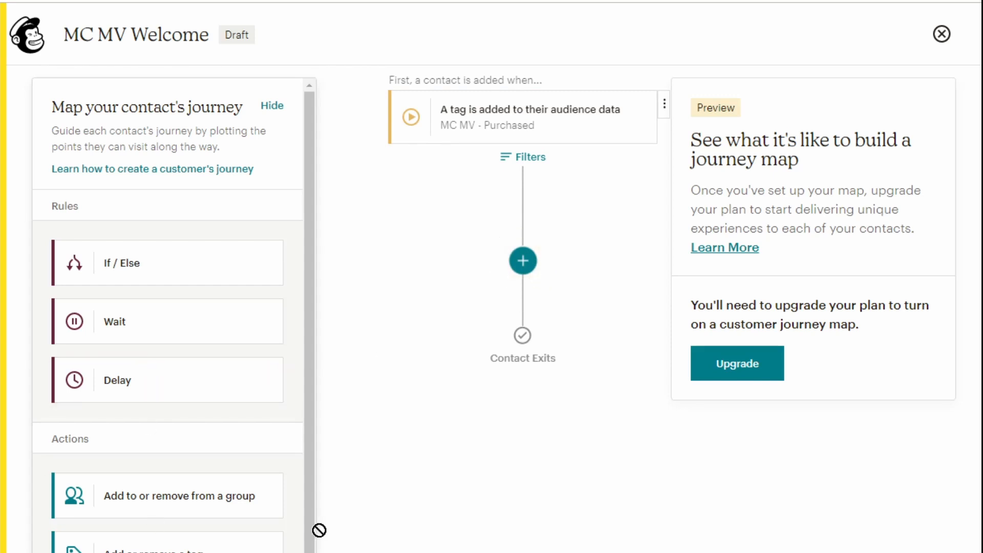
Add a send-email action below the journey's starting point and rename it "MC MV Welcome Email"
left_click(531, 275)
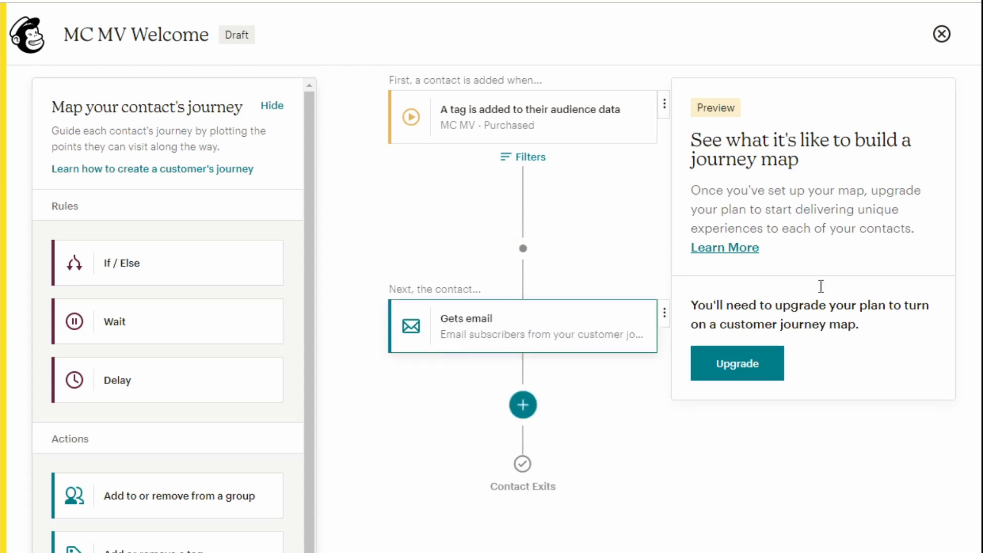
left_click(497, 322)
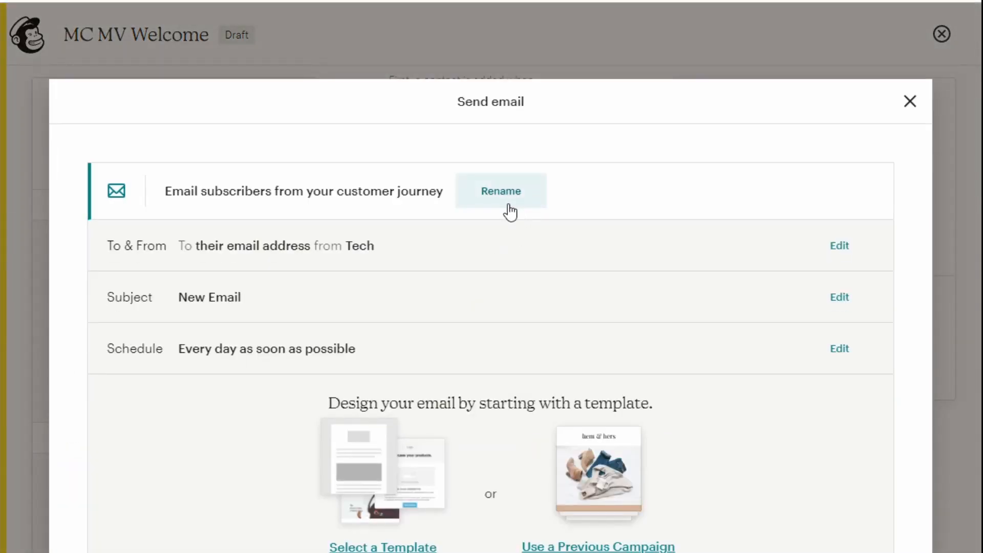
left_click(507, 202)
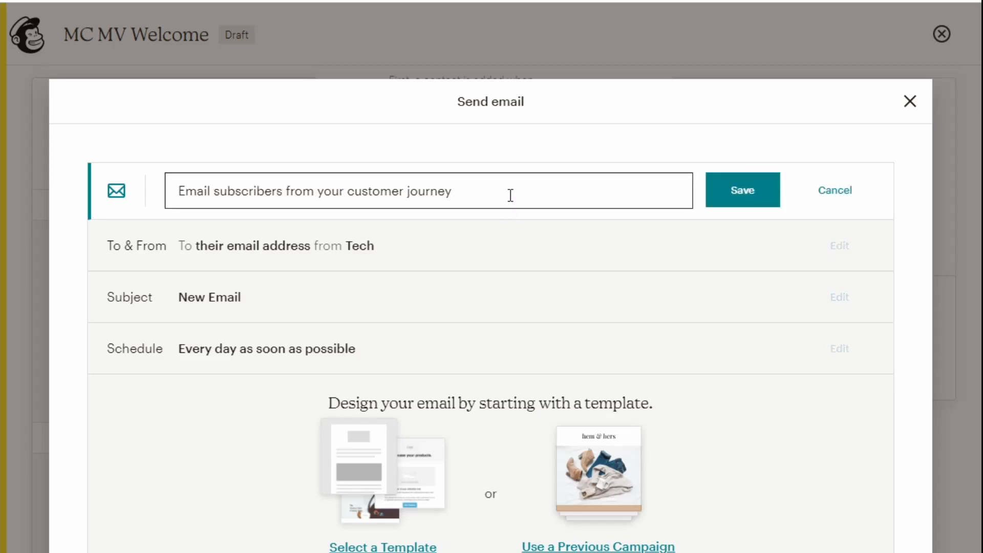
left_click_drag(509, 195, 170, 187)
type("MC MV ")
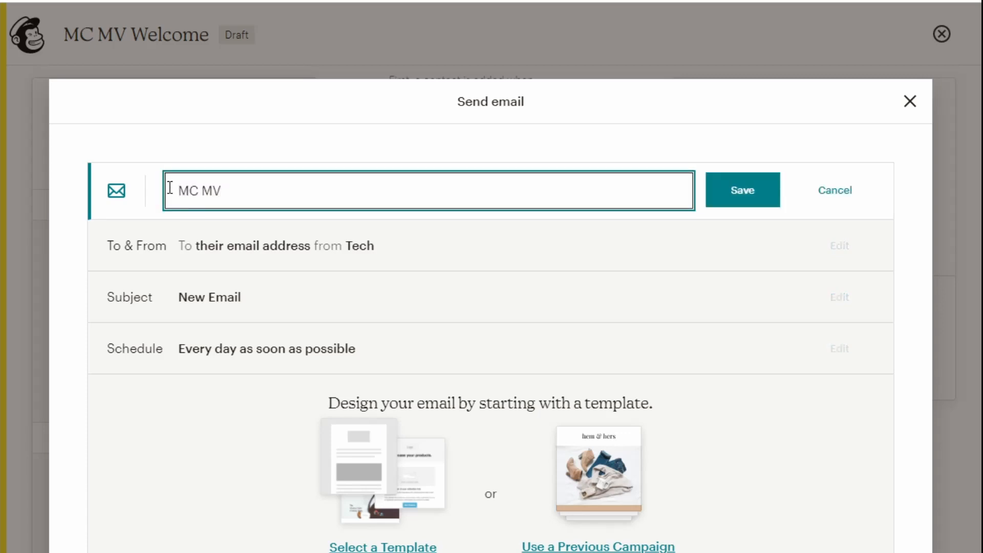
type("Welcome EMa")
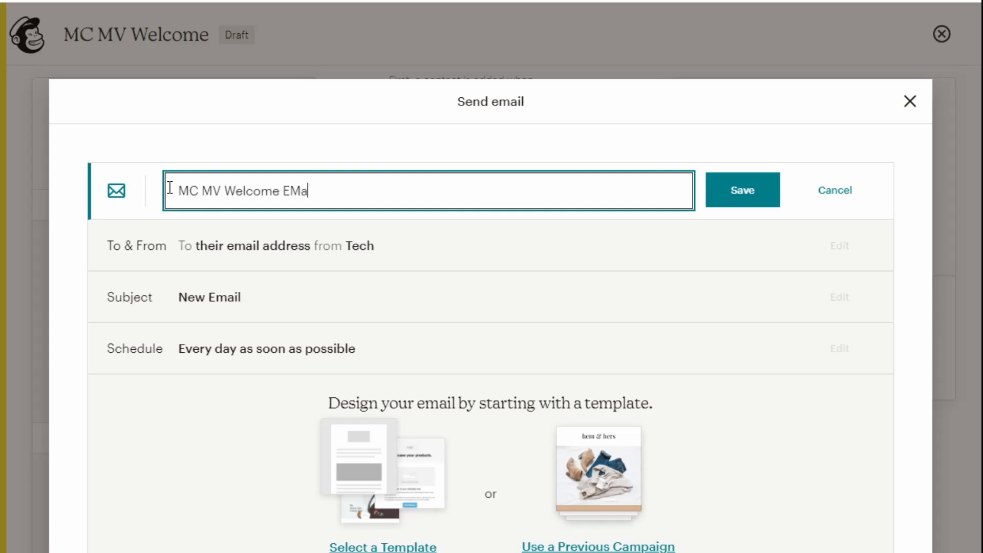
key("BackSpace")
key("BackSpace")
type("mail")
left_click(750, 197)
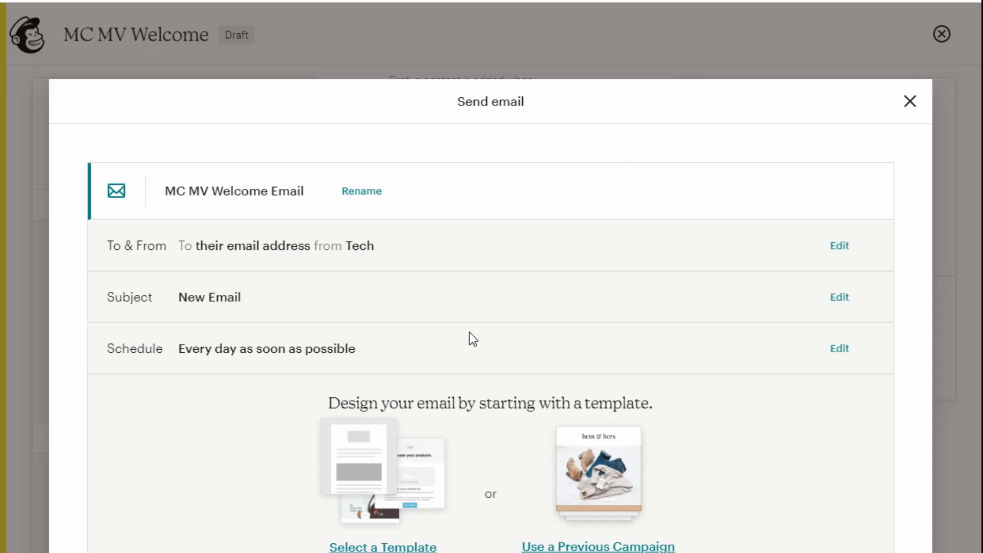
Set the email's subject to "Welcome to MC MV" and save it
left_click(848, 297)
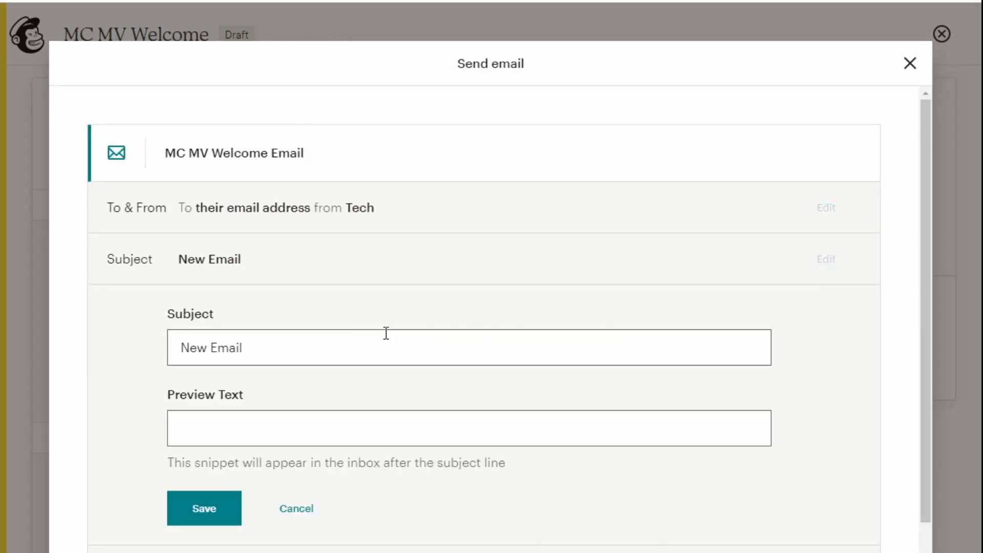
left_click_drag(299, 348, 169, 348)
type("Welc")
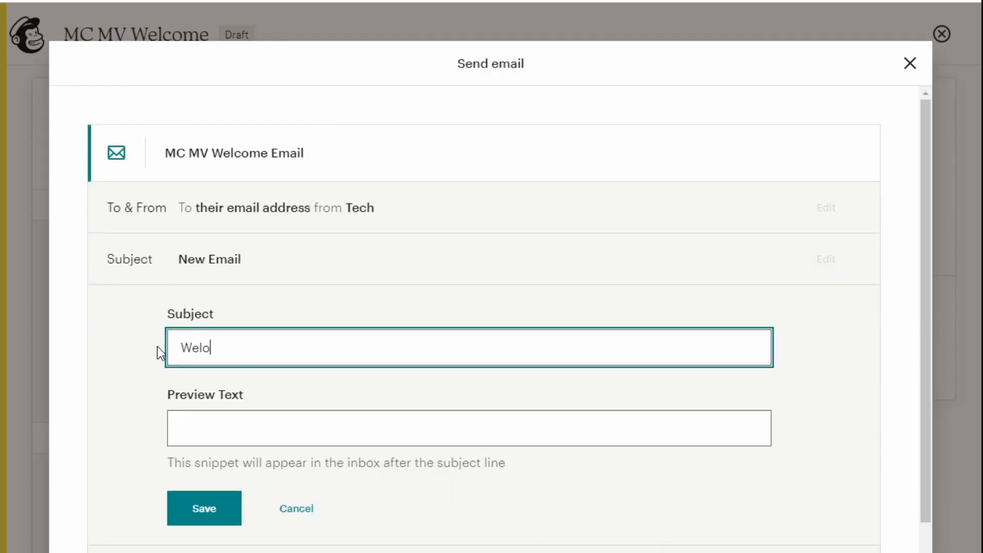
key("BackSpace")
type("come too")
key("BackSpace")
type("m")
key("BackSpace")
type("MC MV")
left_click(214, 499)
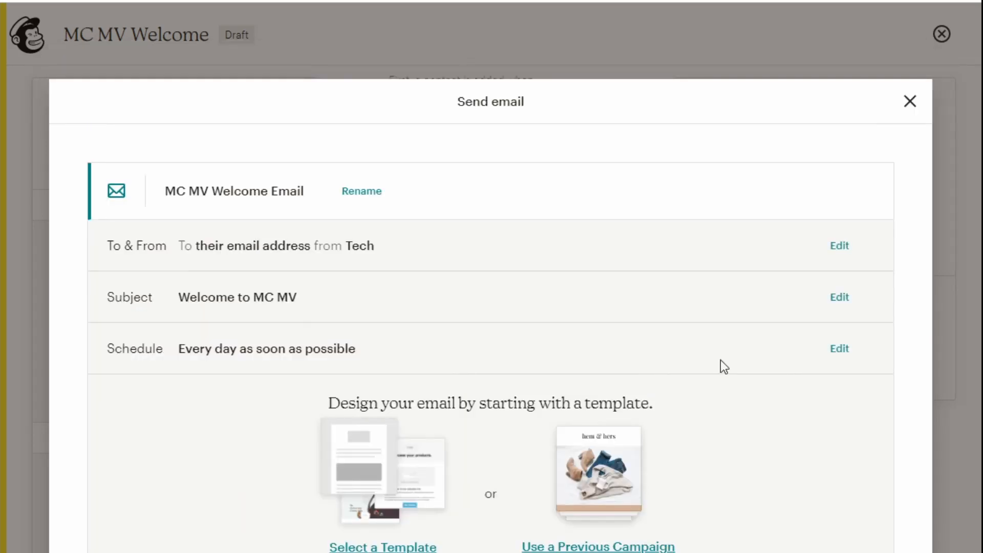
Check the email's sending day and time options, and save the schedule as every day, as soon as possible
left_click_drag(224, 348, 288, 351)
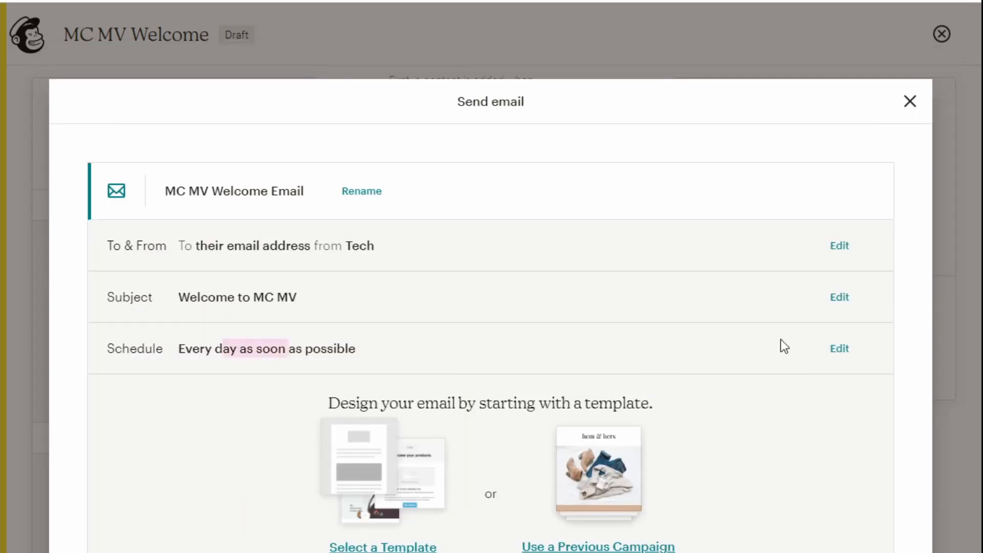
left_click(839, 349)
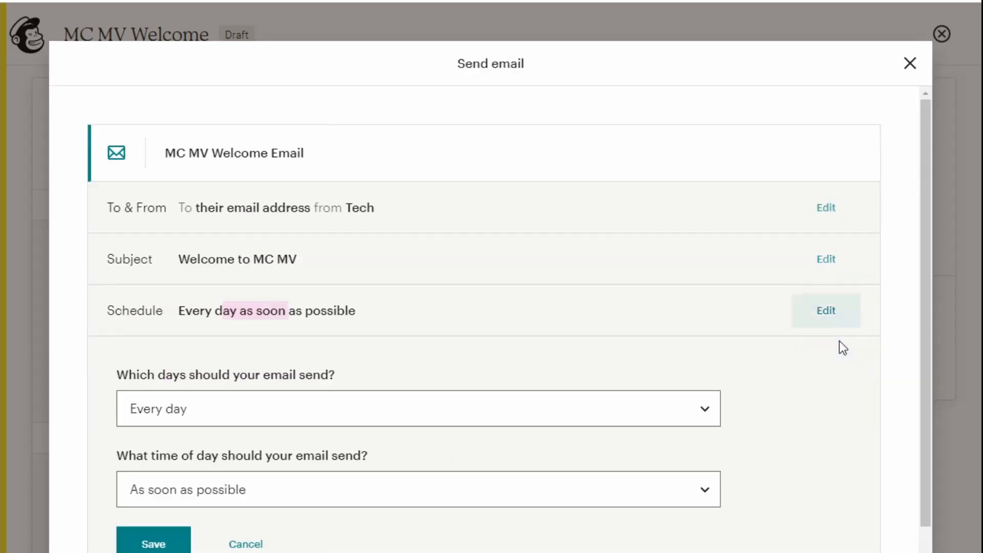
left_click(352, 415)
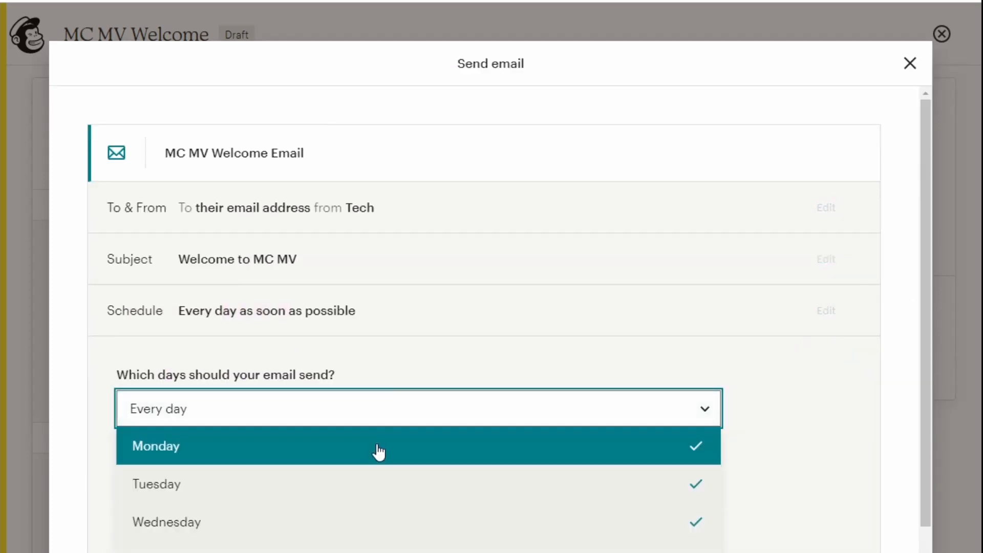
left_click(404, 416)
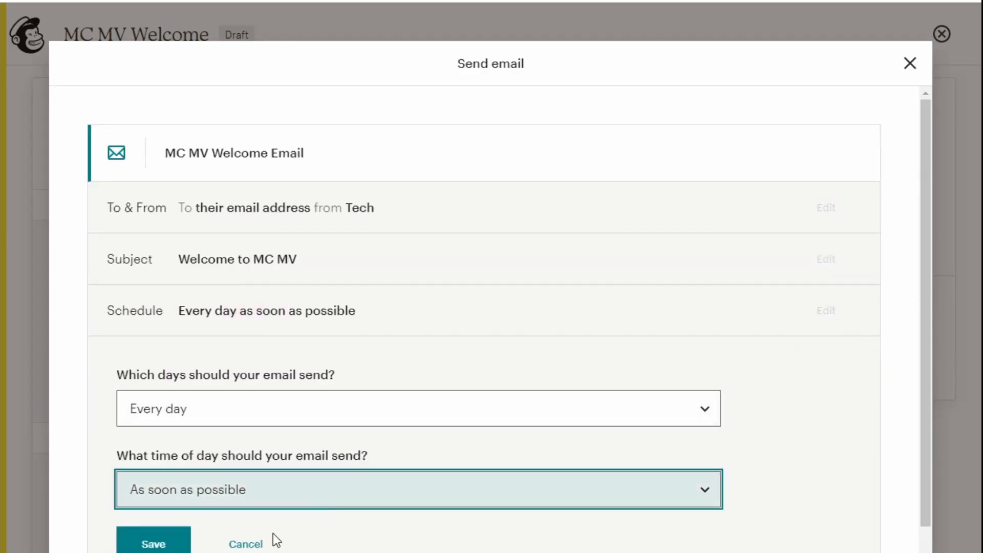
left_click(781, 432)
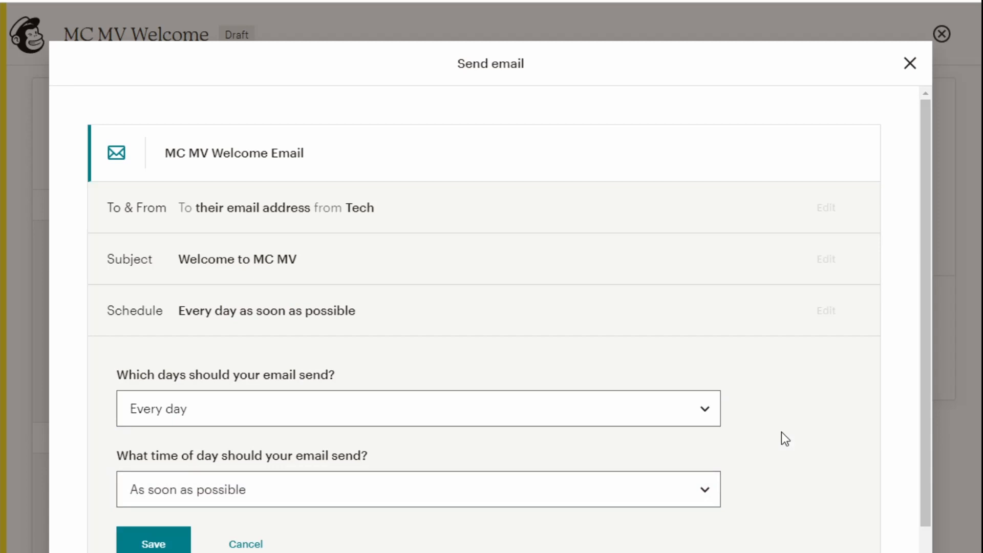
left_click(163, 530)
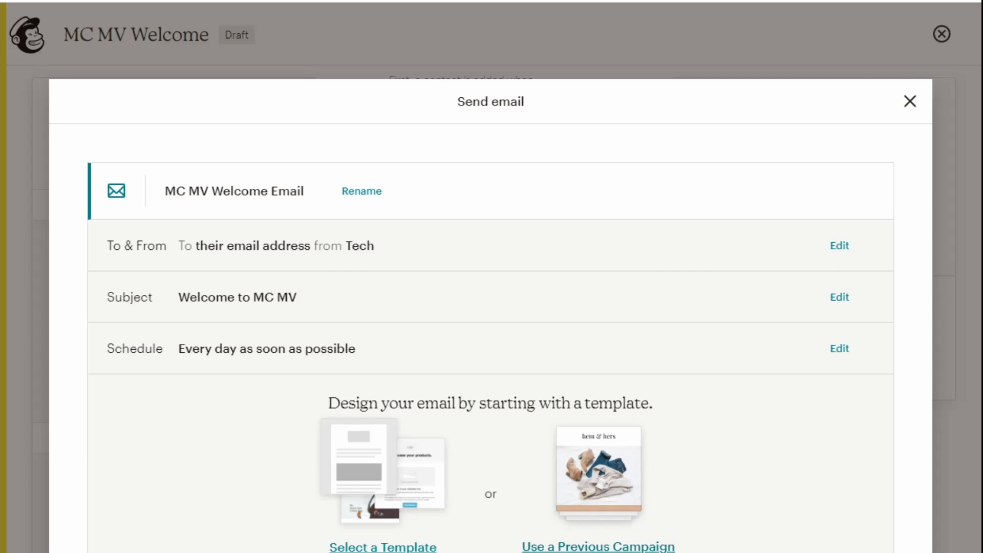
Select a template layout for the welcome email, keep its placeholder content, and save it back to the journey
left_click(394, 494)
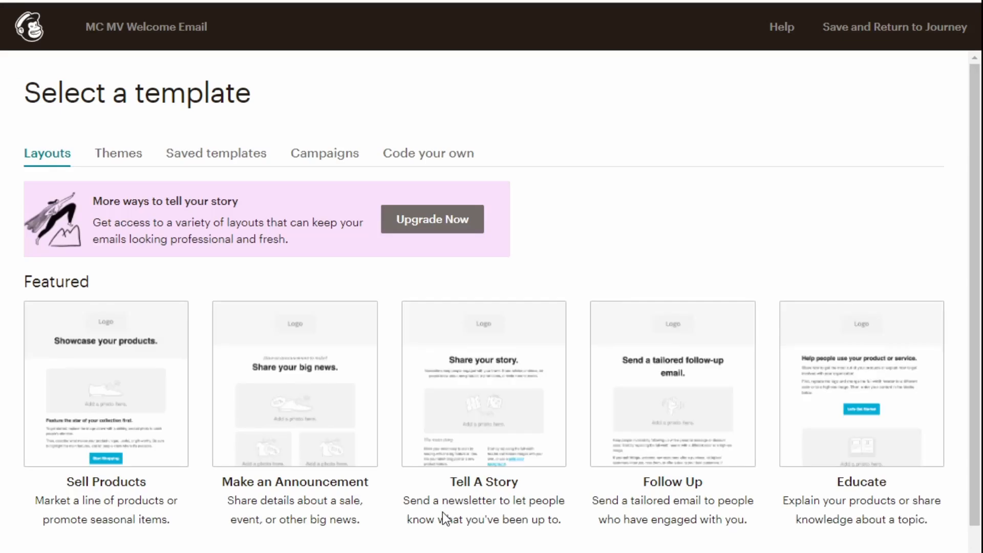
scroll(338, 308, "down", 5)
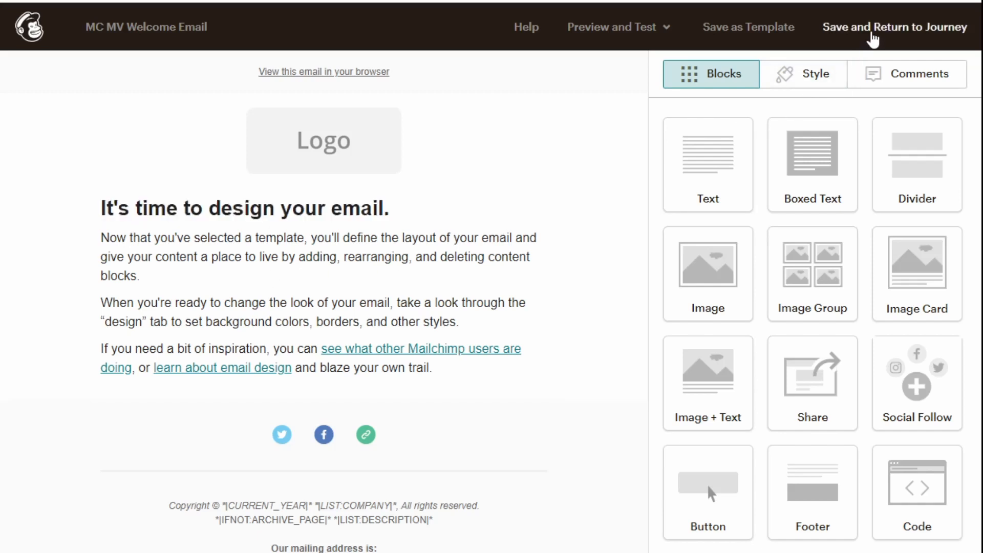
left_click(873, 31)
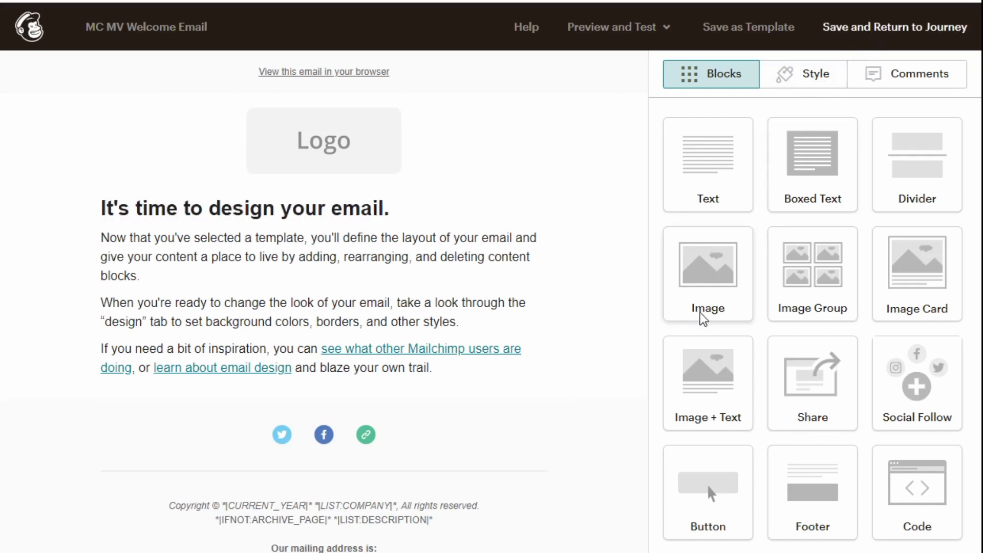